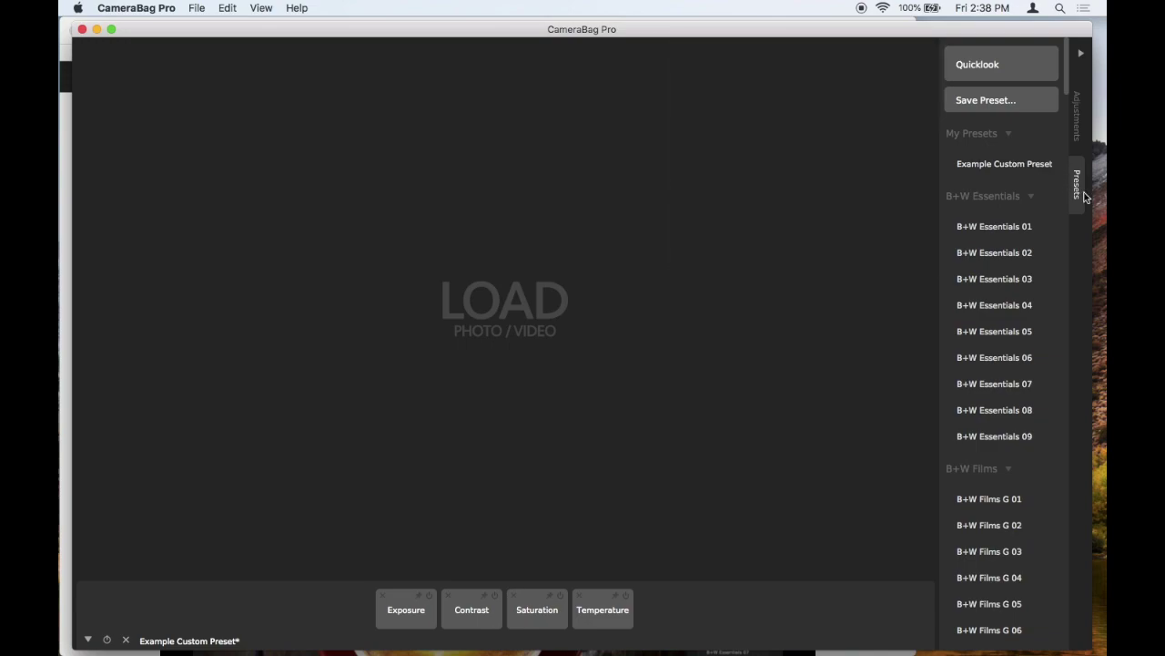
- Return the side panel to the presets list and reveal the Presets folder in Finder
{"action": "left_click", "coordinate": [1078, 131]}
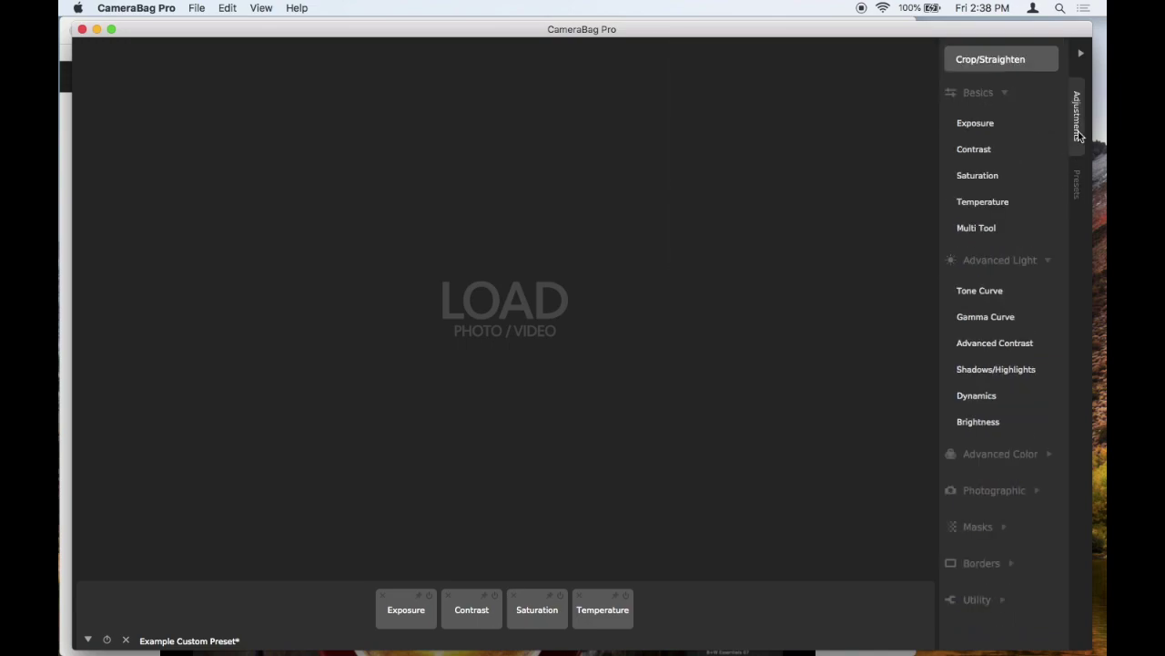
{"action": "left_click", "coordinate": [1081, 190]}
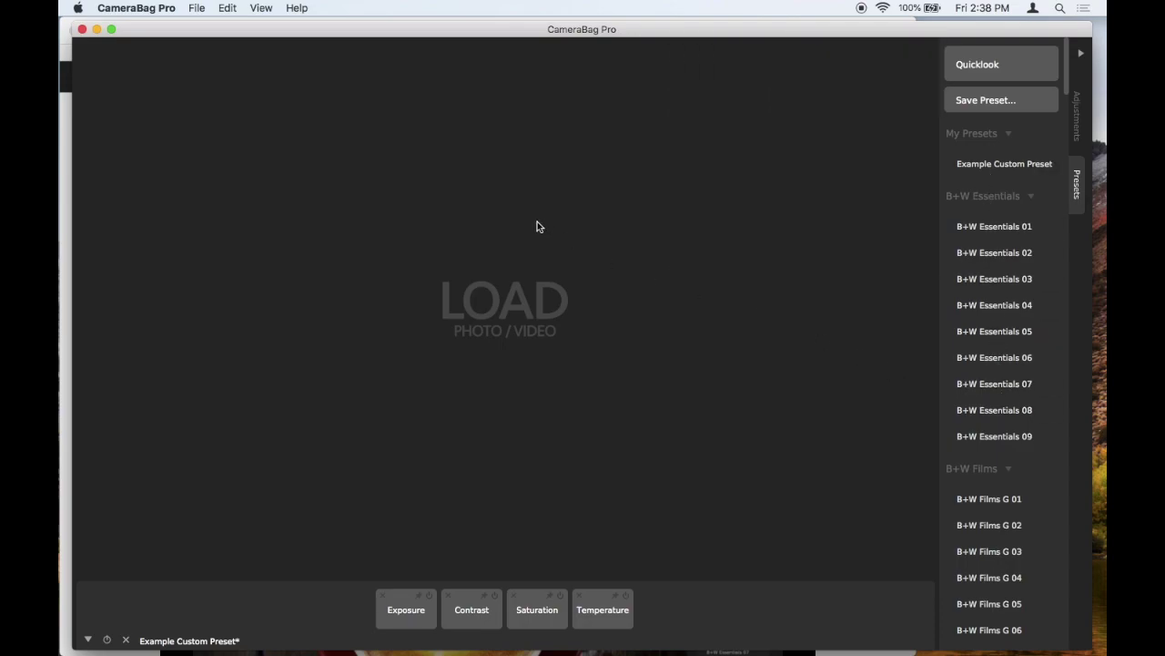
{"action": "left_click", "coordinate": [205, 11]}
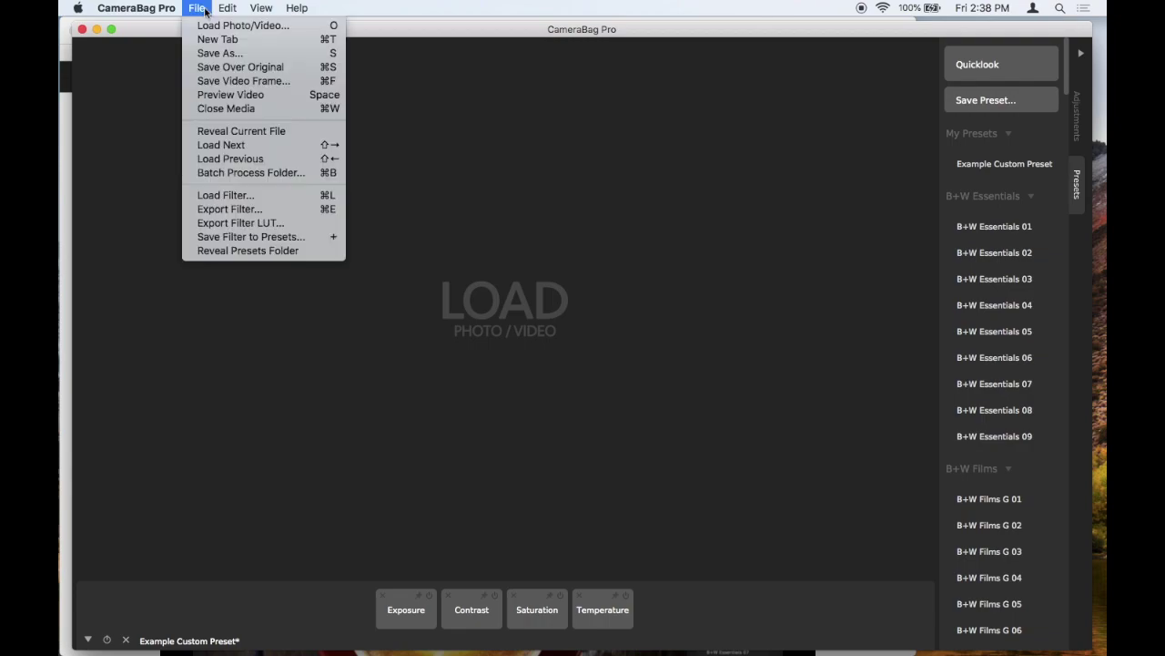
{"action": "left_click", "coordinate": [323, 252]}
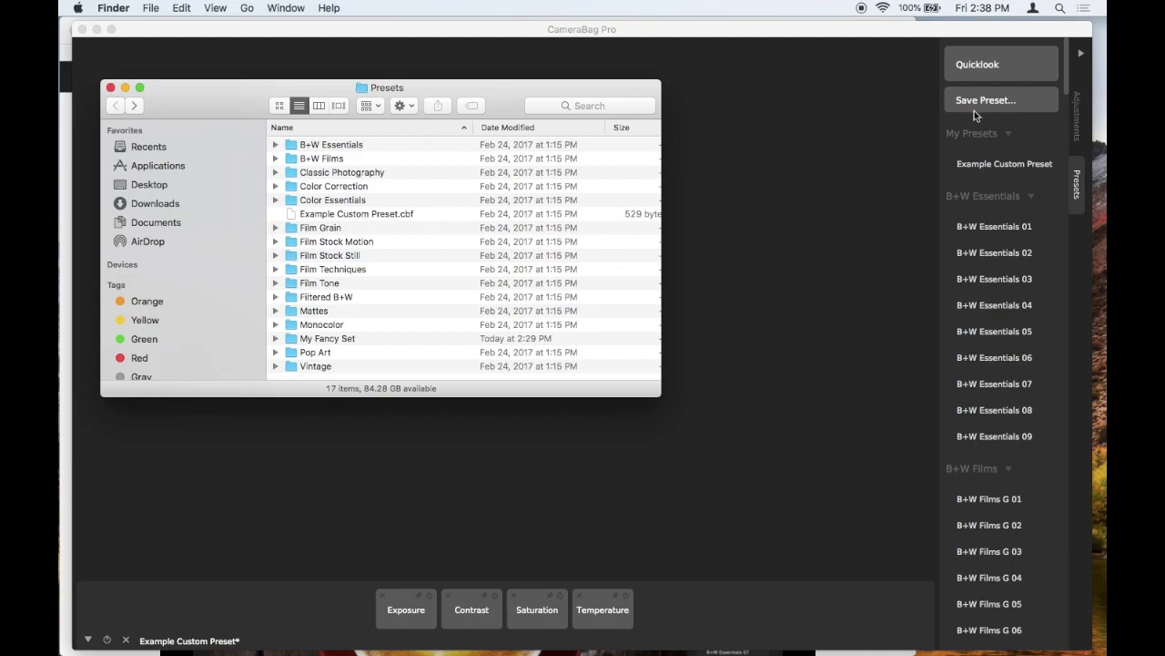
{"action": "left_click", "coordinate": [409, 216]}
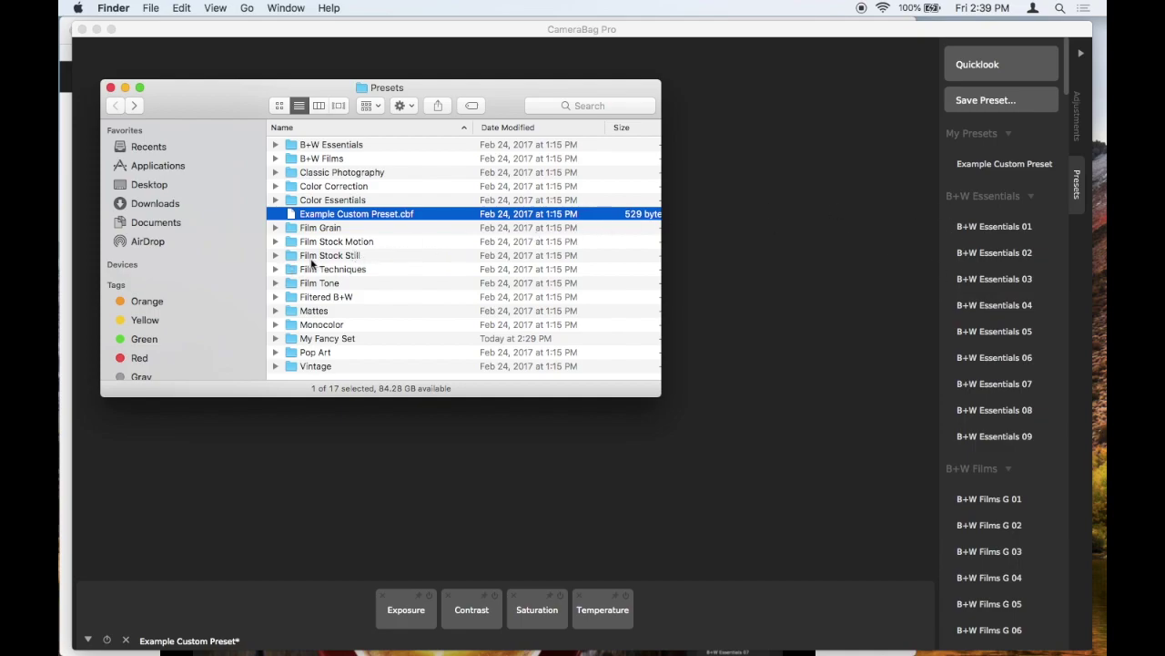
{"action": "double_click", "coordinate": [318, 145]}
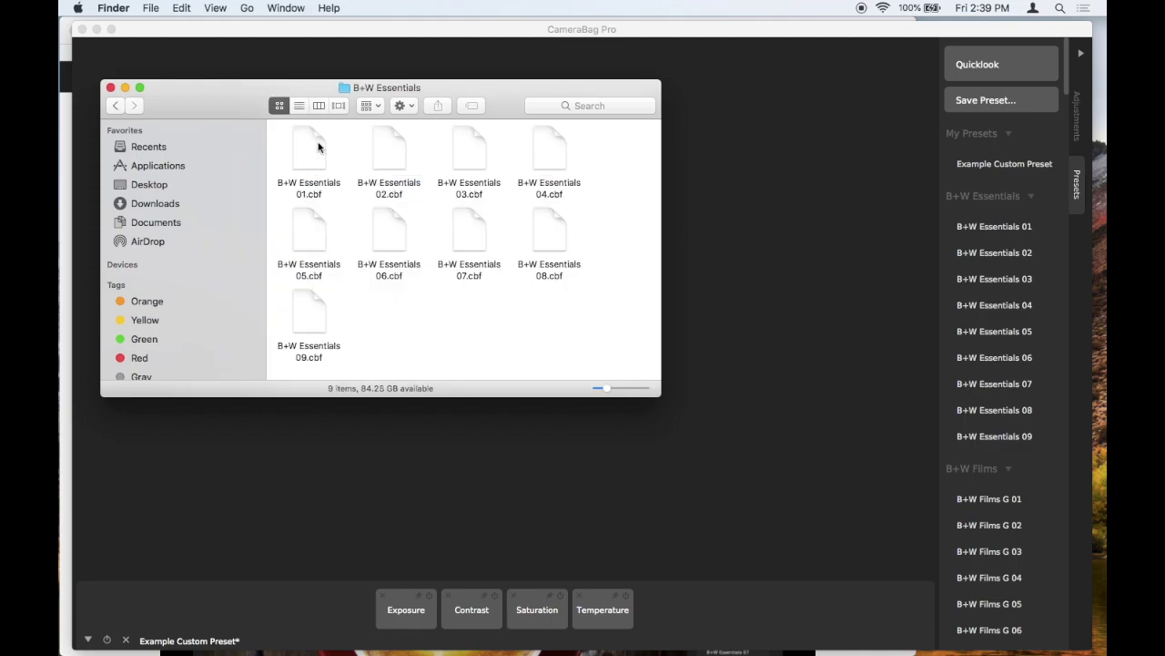
{"action": "left_click", "coordinate": [114, 106]}
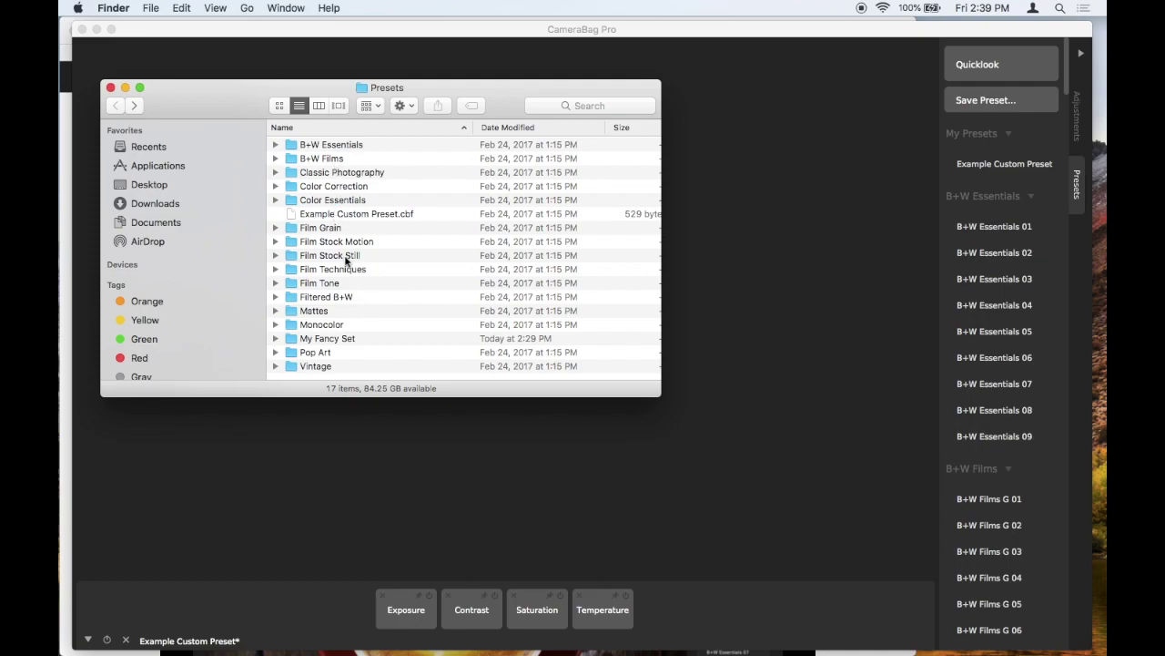
{"action": "scroll", "coordinate": [345, 261], "scroll_direction": "down", "scroll_amount": 2}
- On the CameraBag support page, jump to Other Downloads and open the CameraBag 2.x Resource Page
{"action": "left_click", "coordinate": [65, 162]}
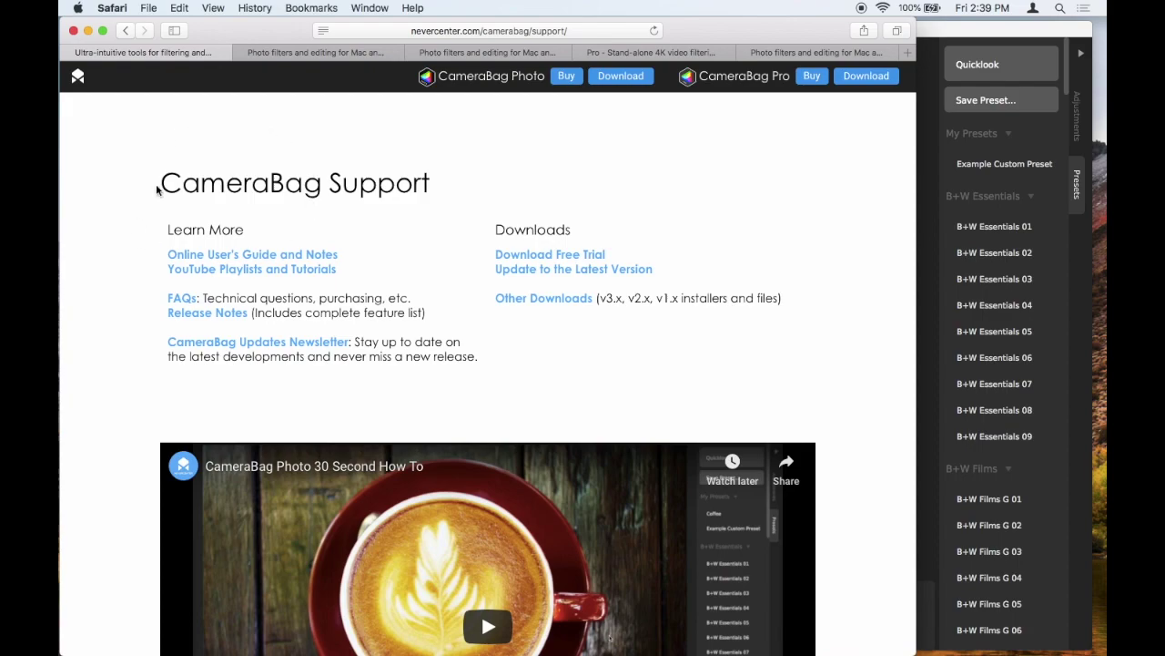
{"action": "scroll", "coordinate": [119, 271], "scroll_direction": "down", "scroll_amount": 10}
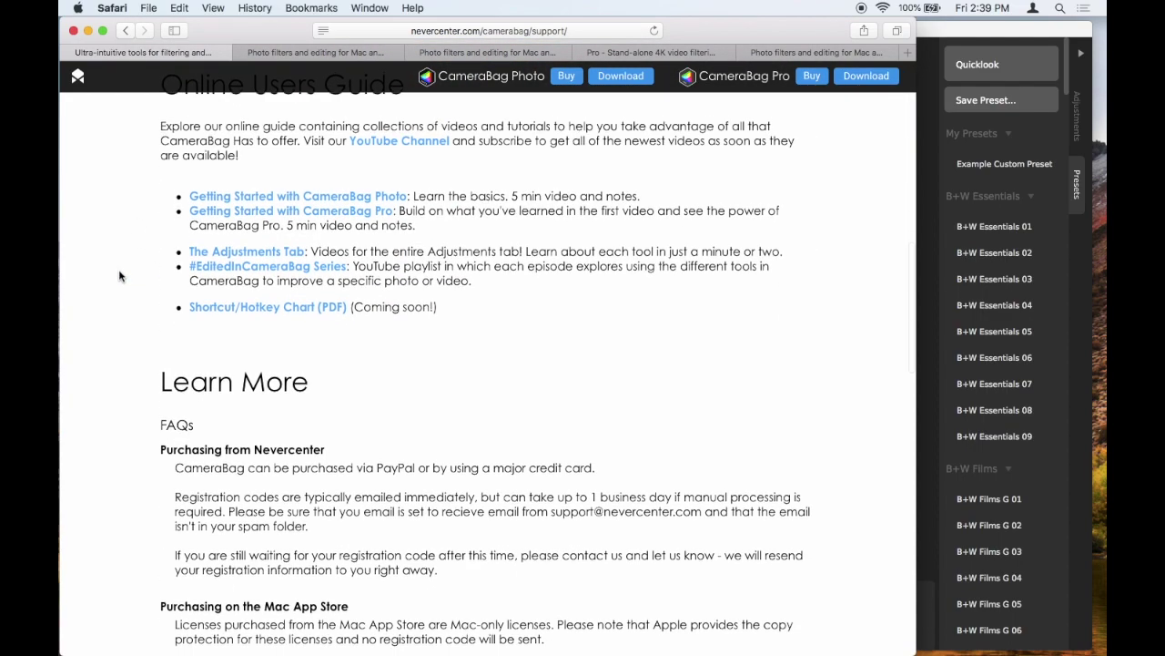
{"action": "scroll", "coordinate": [120, 276], "scroll_direction": "up", "scroll_amount": 9}
{"action": "scroll", "coordinate": [119, 276], "scroll_direction": "up", "scroll_amount": 3}
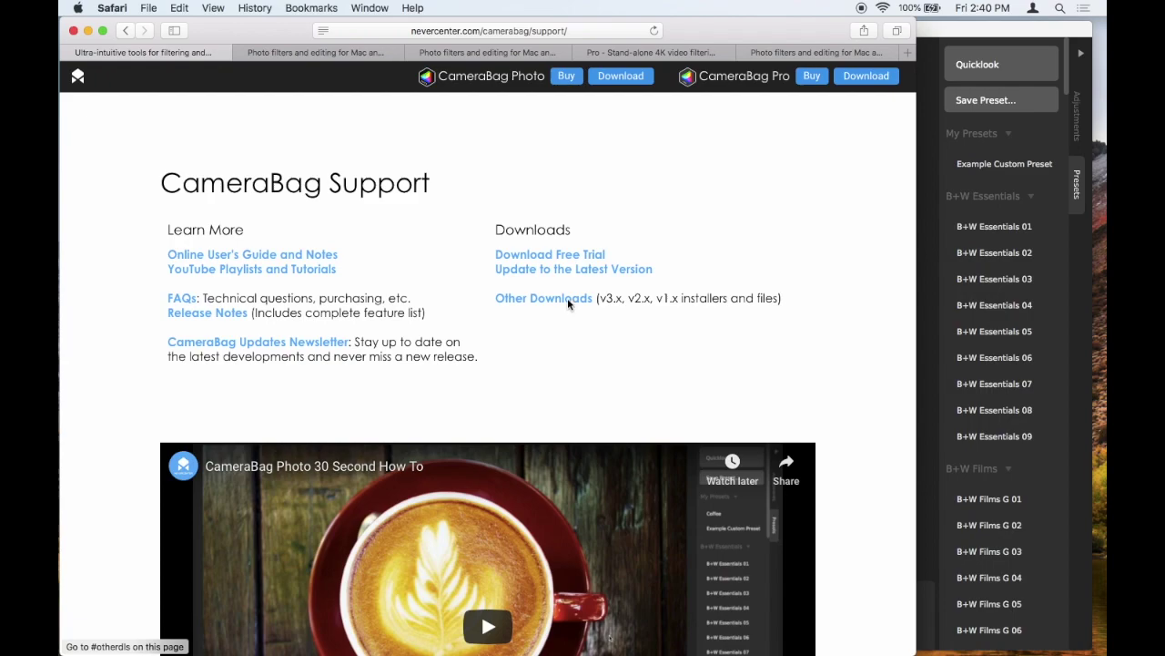
{"action": "left_click", "coordinate": [567, 301]}
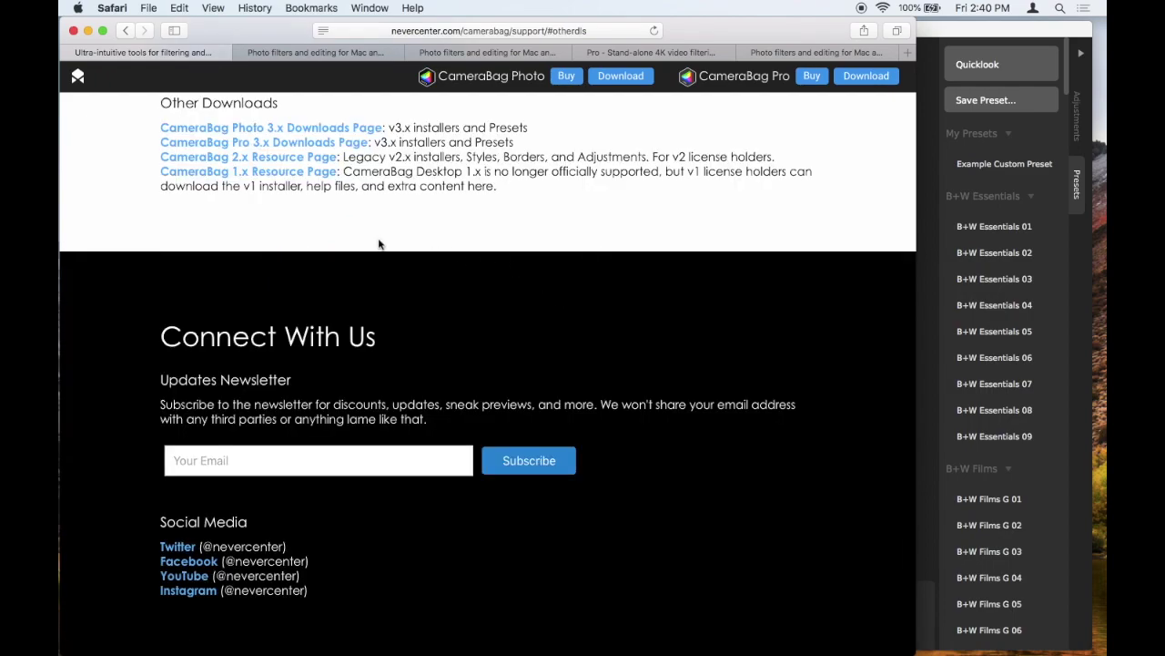
{"action": "scroll", "coordinate": [374, 235], "scroll_direction": "up", "scroll_amount": 1}
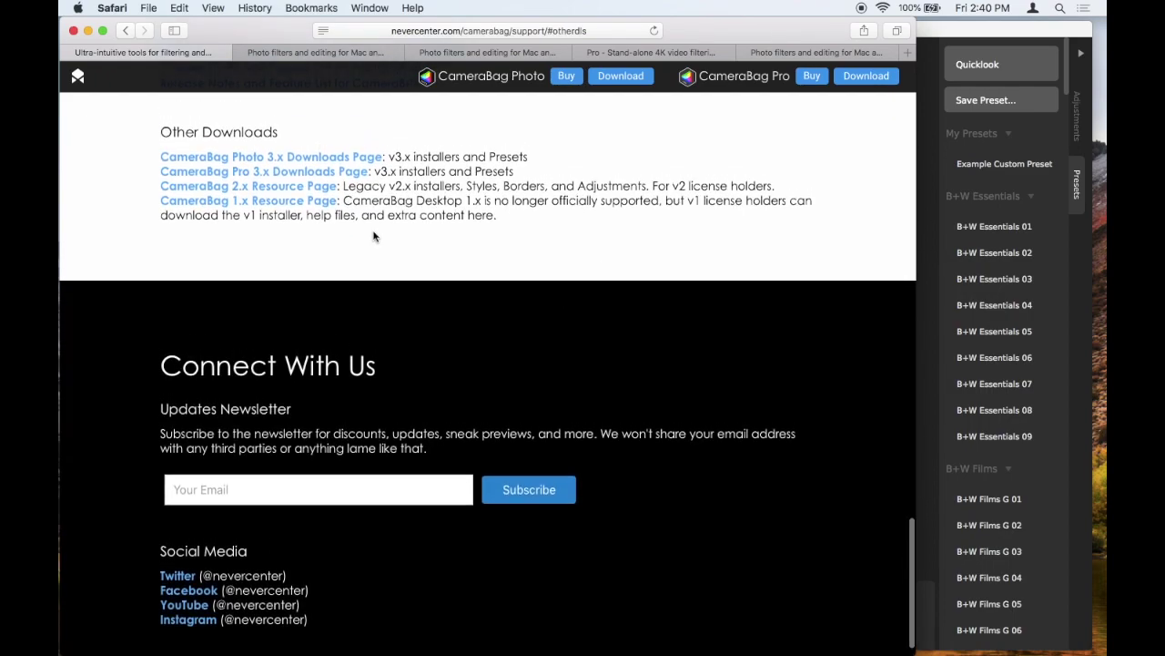
{"action": "left_click", "coordinate": [311, 189]}
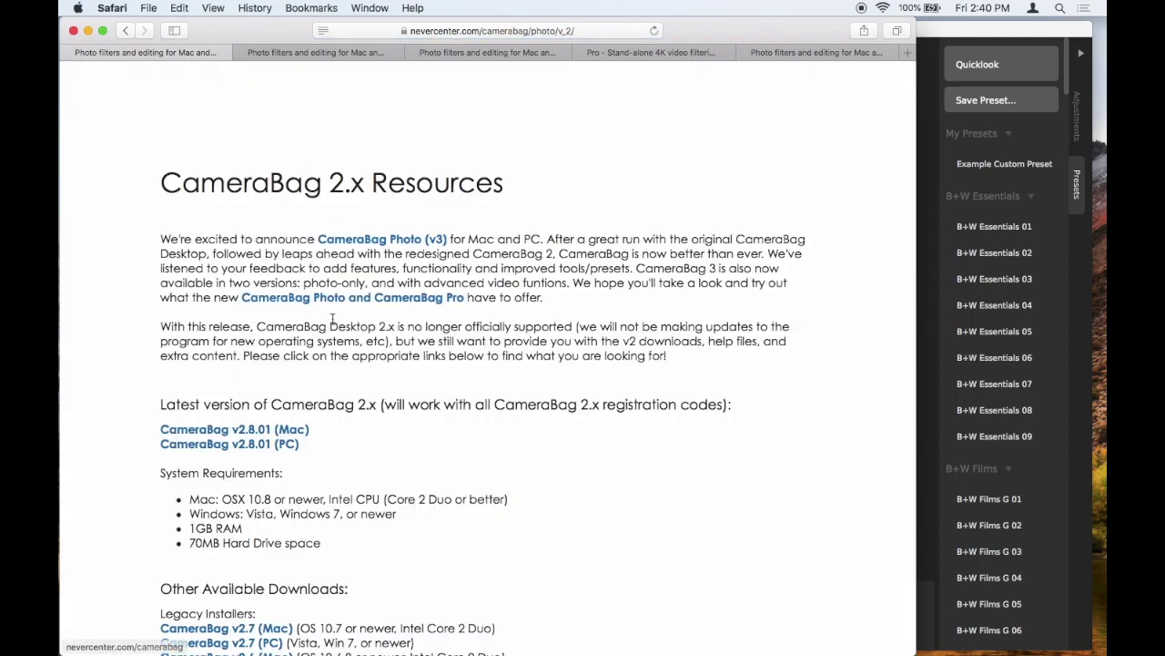
- Download CameraBag v2.8 Default Presets from Legacy Styles and show the recent downloads
{"action": "scroll", "coordinate": [335, 325], "scroll_direction": "down", "scroll_amount": 4}
{"action": "scroll", "coordinate": [334, 324], "scroll_direction": "down", "scroll_amount": 4}
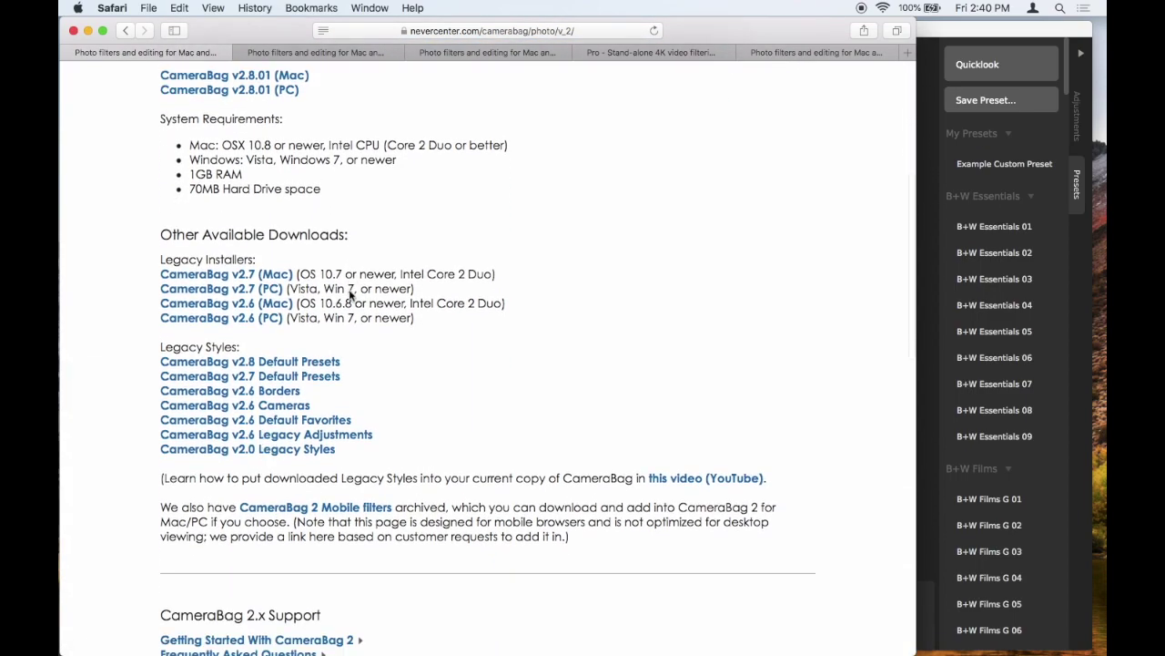
{"action": "scroll", "coordinate": [369, 289], "scroll_direction": "down", "scroll_amount": 1}
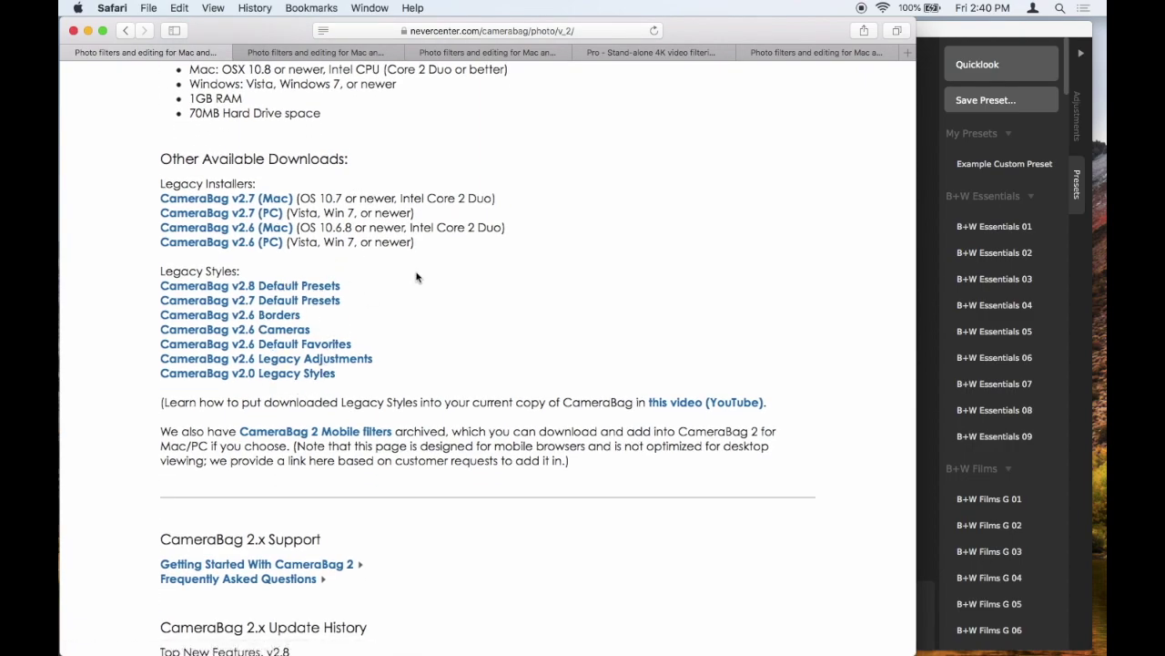
{"action": "left_click", "coordinate": [328, 290]}
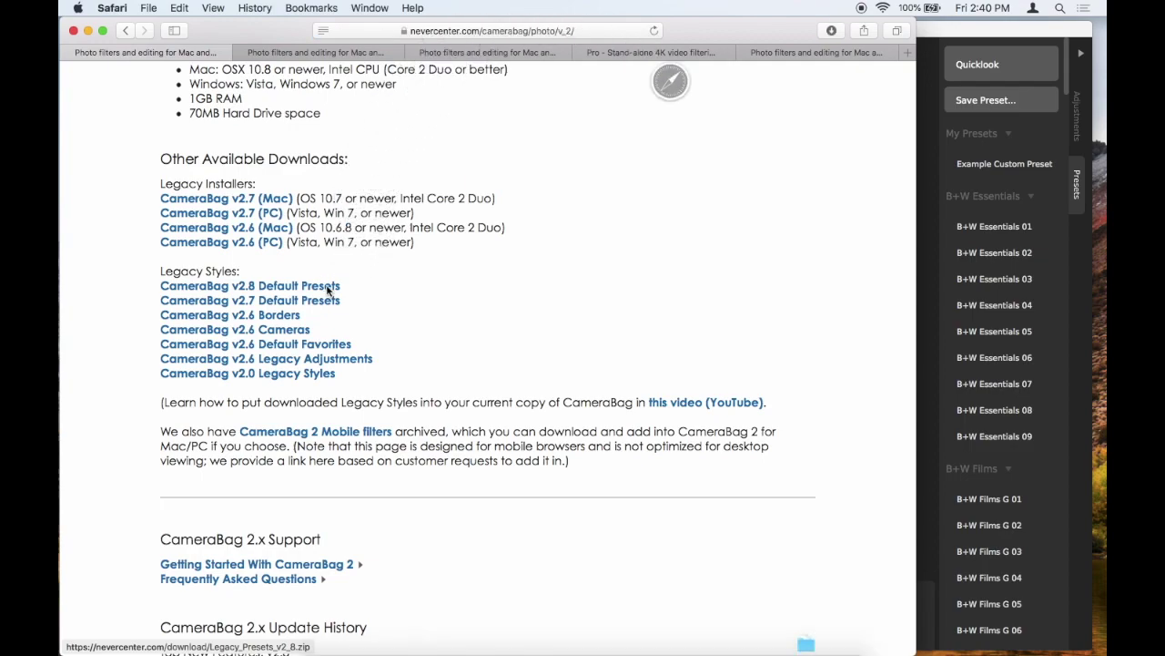
{"action": "mouse_move", "coordinate": [827, 652]}
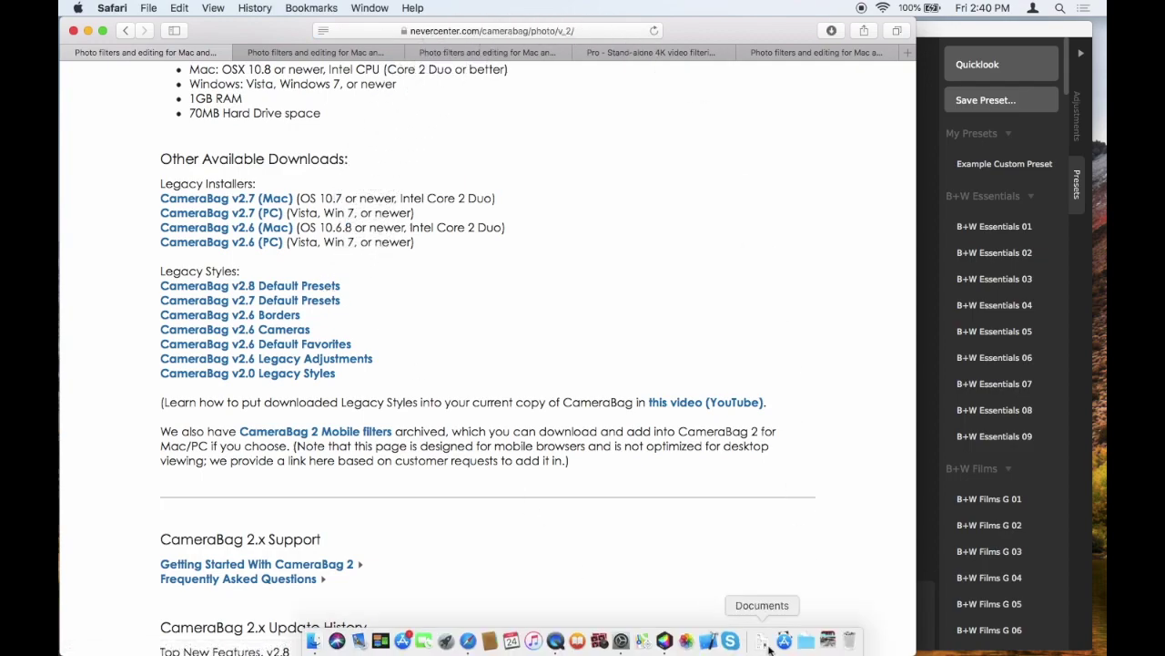
{"action": "left_click", "coordinate": [803, 650]}
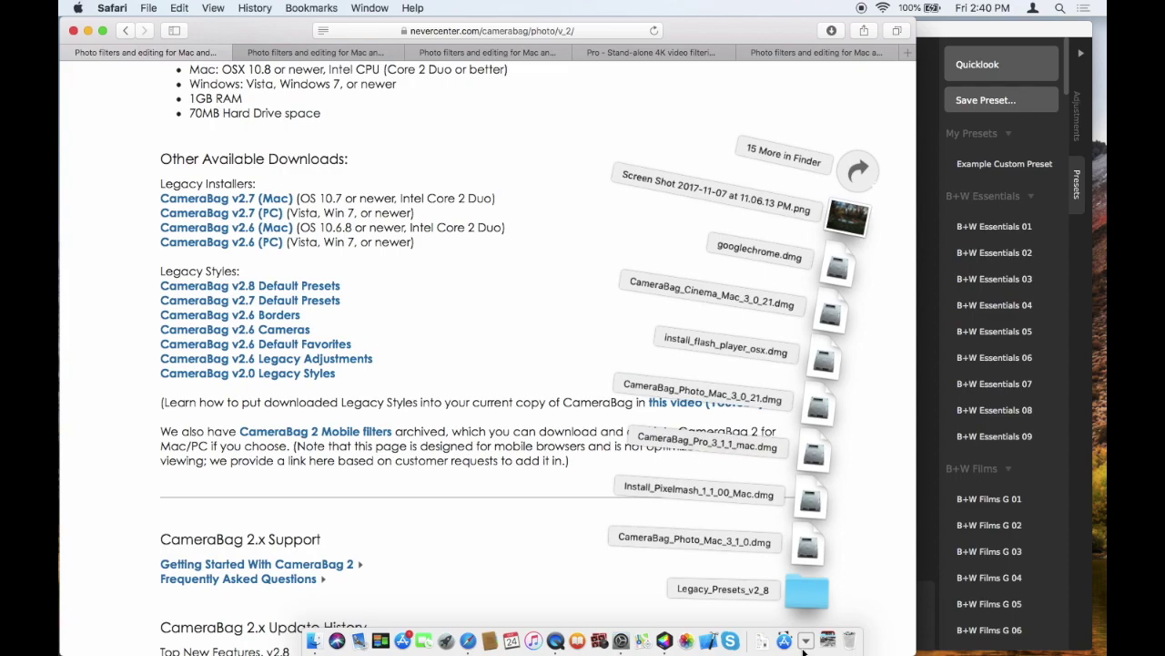
- Open Legacy_Presets_v2_8 beside the Presets window and select Example Custom Preset.cbf
{"action": "left_click", "coordinate": [805, 592]}
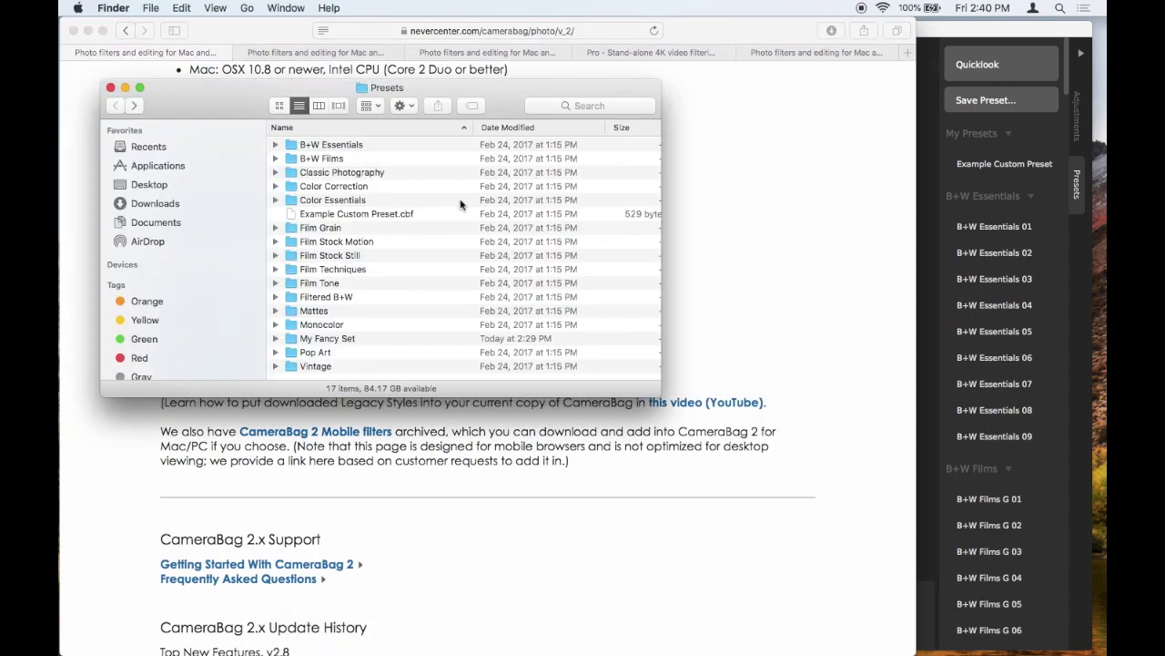
{"action": "left_click_drag", "start_coordinate": [265, 117], "coordinate": [506, 226]}
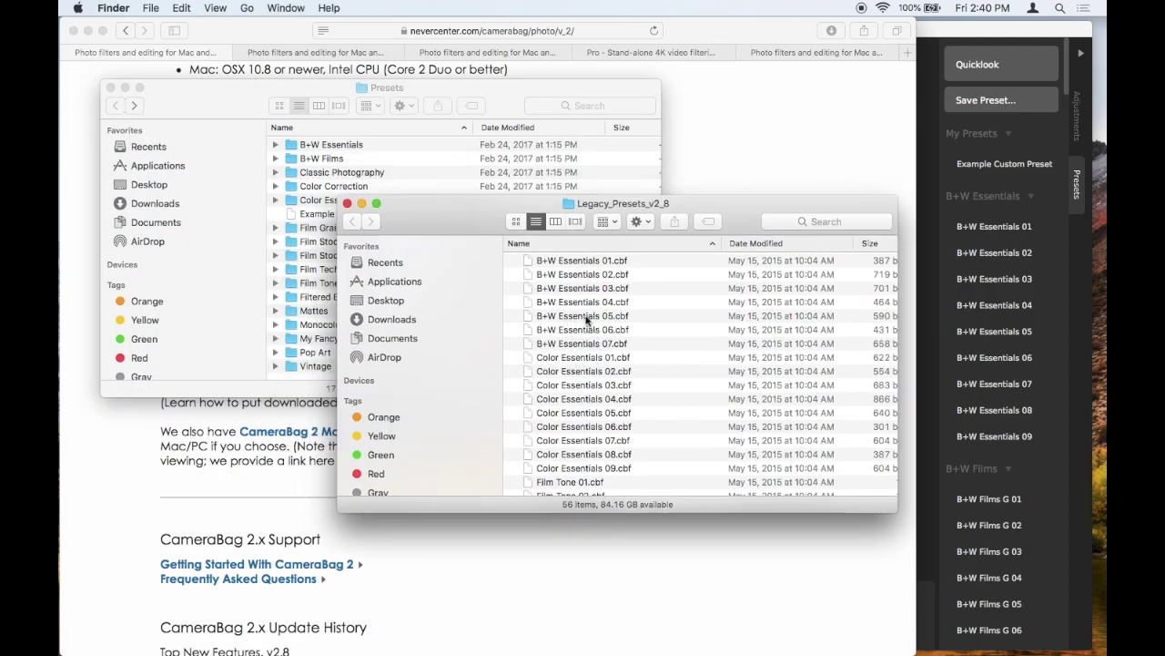
{"action": "left_click_drag", "start_coordinate": [443, 216], "coordinate": [533, 210]}
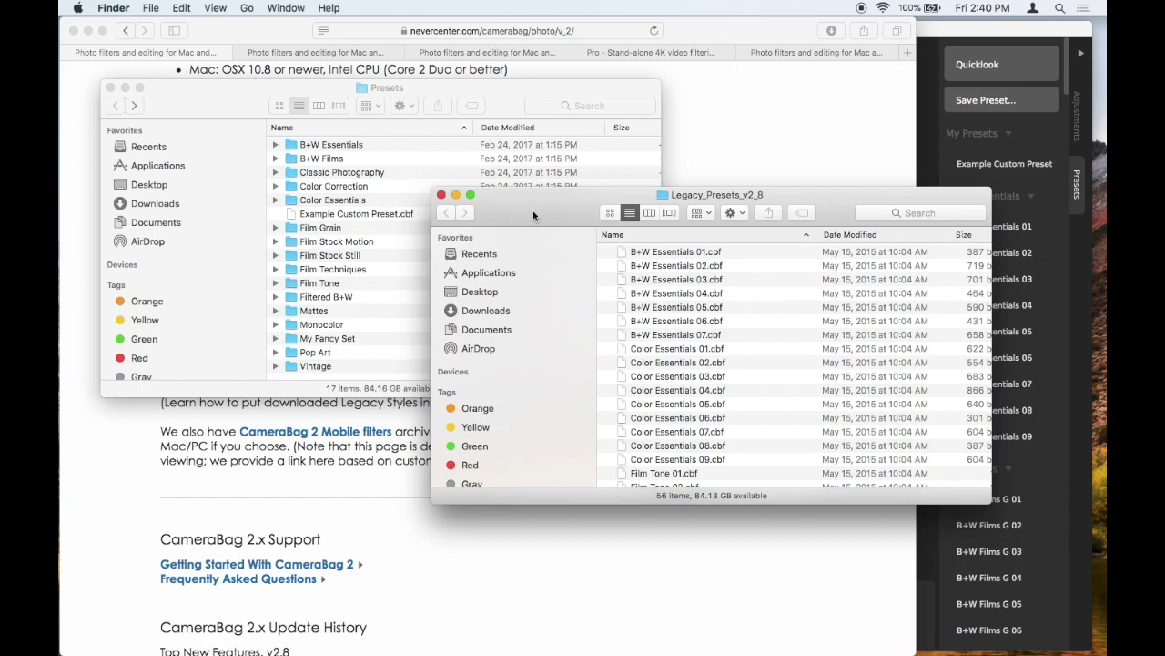
{"action": "left_click", "coordinate": [390, 214]}
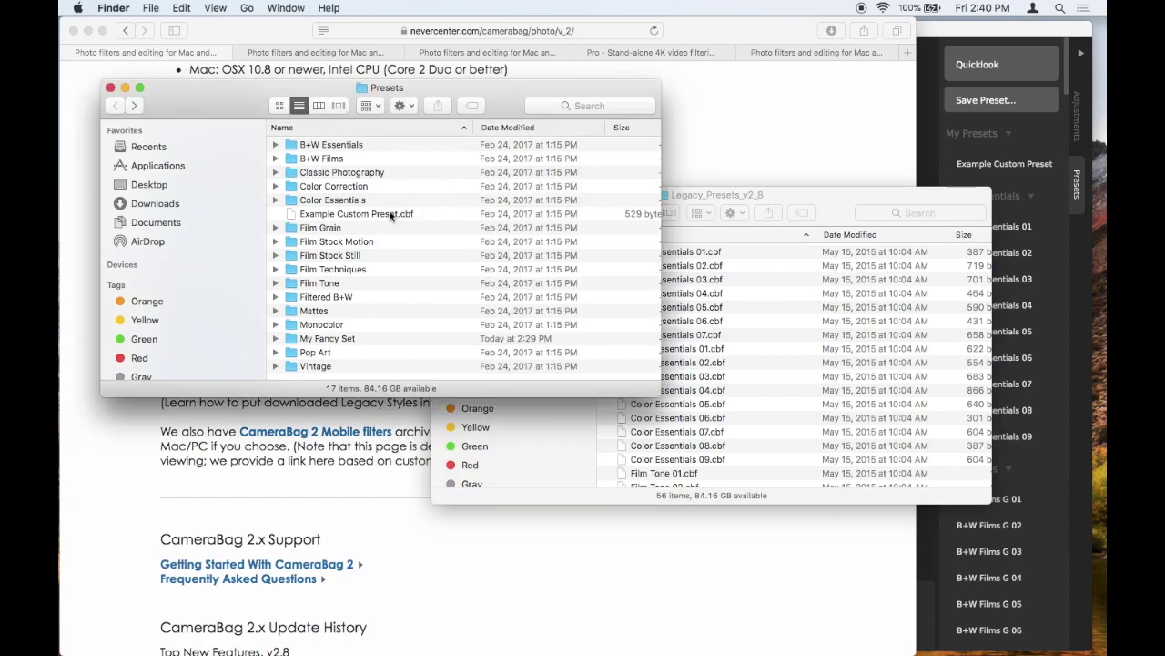
{"action": "left_click", "coordinate": [389, 213]}
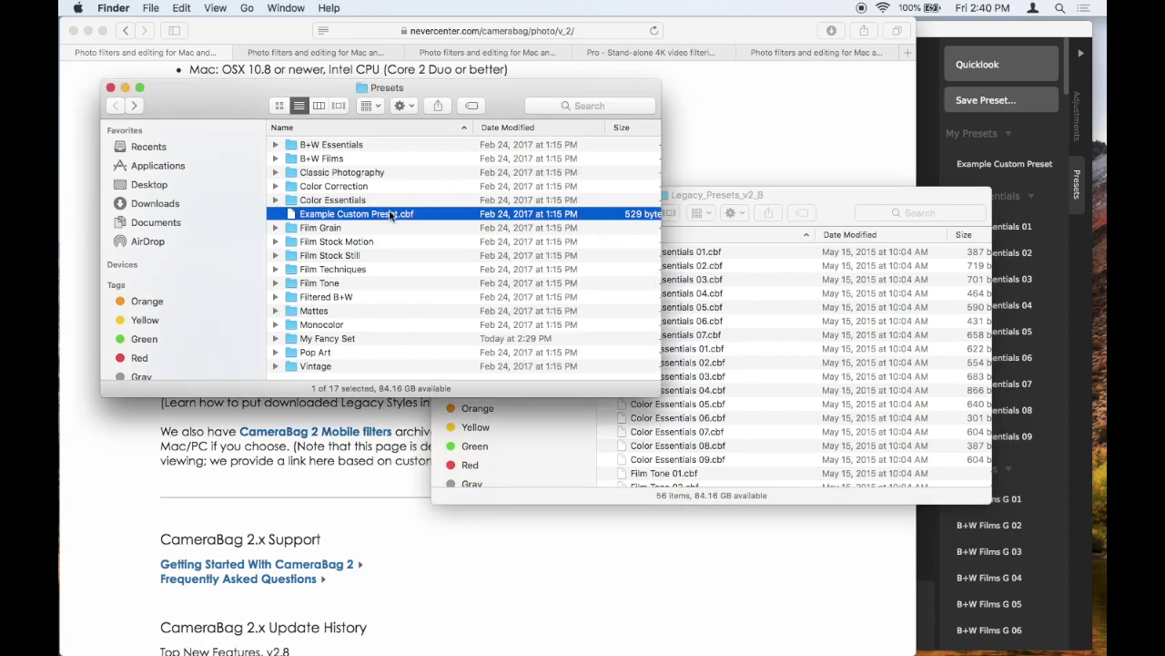
- Create a new folder named 'CB 2.8 Legacy Presets' inside the Presets folder
{"action": "left_click", "coordinate": [152, 7]}
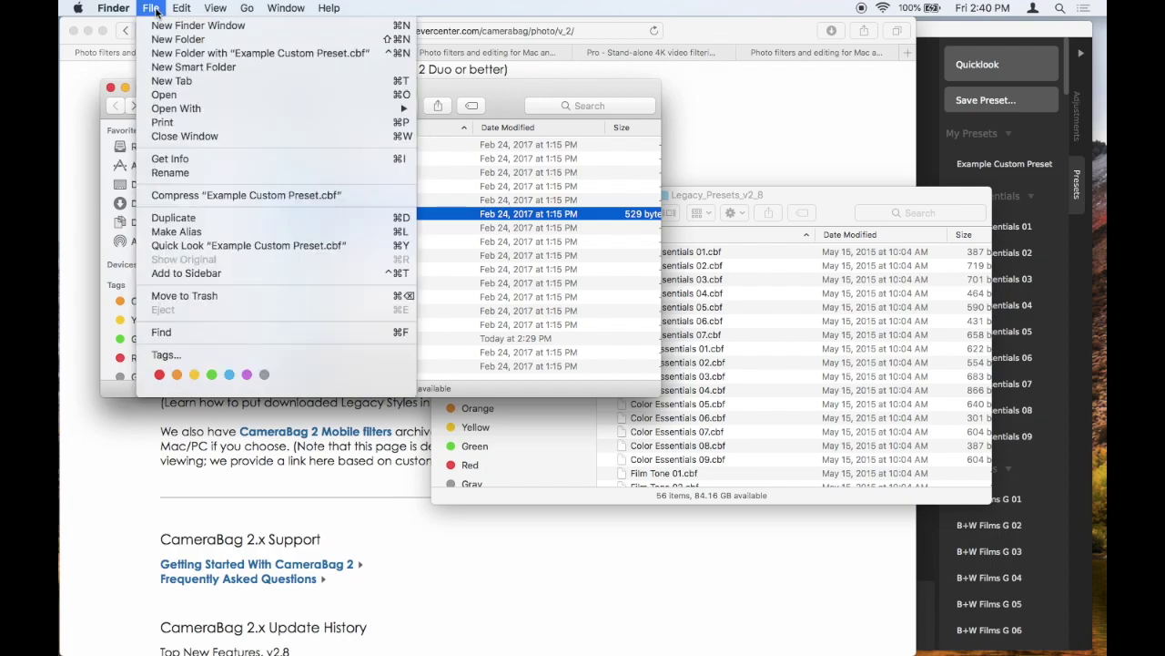
{"action": "left_click", "coordinate": [167, 40]}
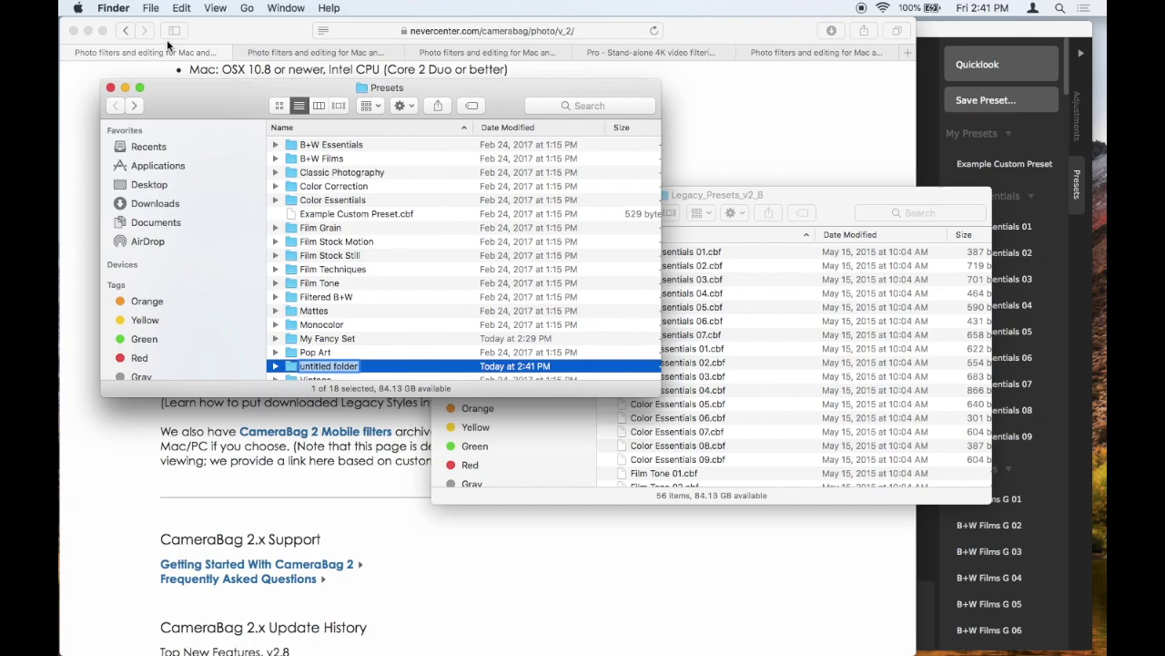
{"action": "type", "text": "CB"}
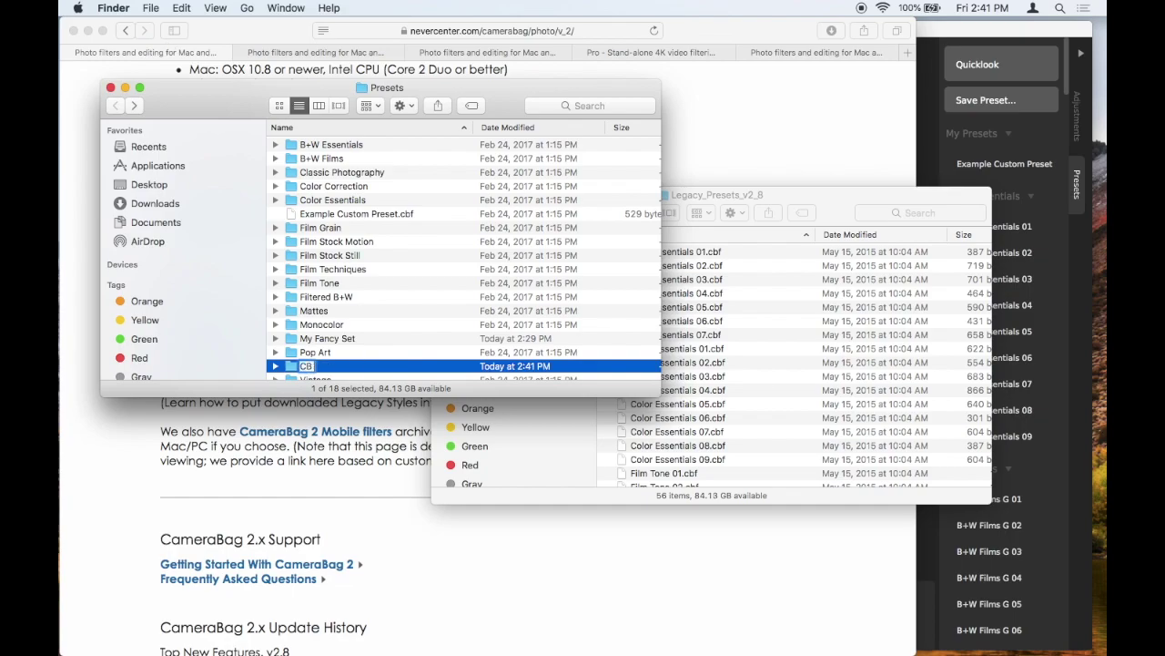
{"action": "type", "text": " 2.8 Legacy"}
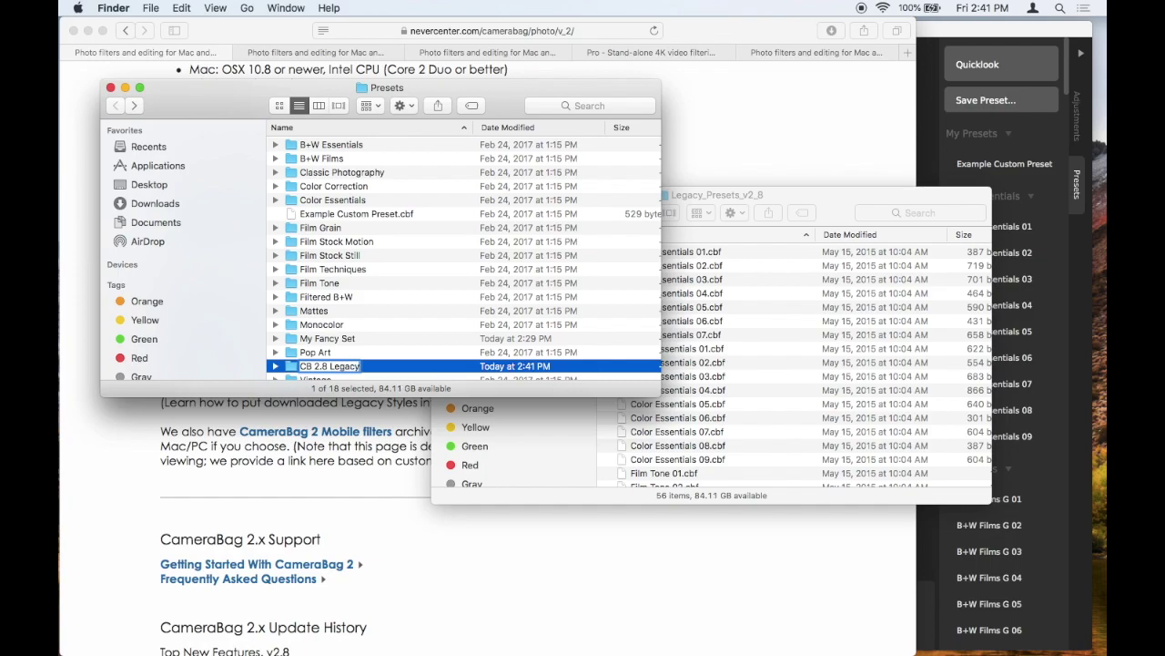
{"action": "type", "text": " Presets"}
{"action": "key", "text": "Return"}
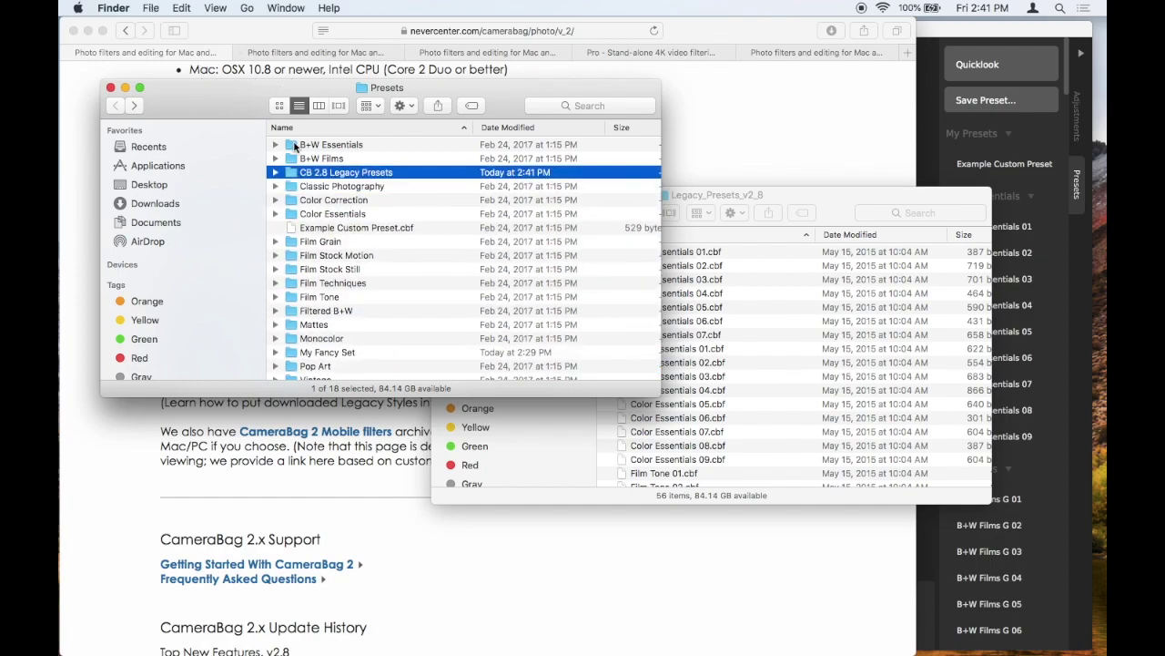
- Move all 56 legacy .cbf presets into it, close the emptied download window, and reposition Presets
{"action": "double_click", "coordinate": [701, 294]}
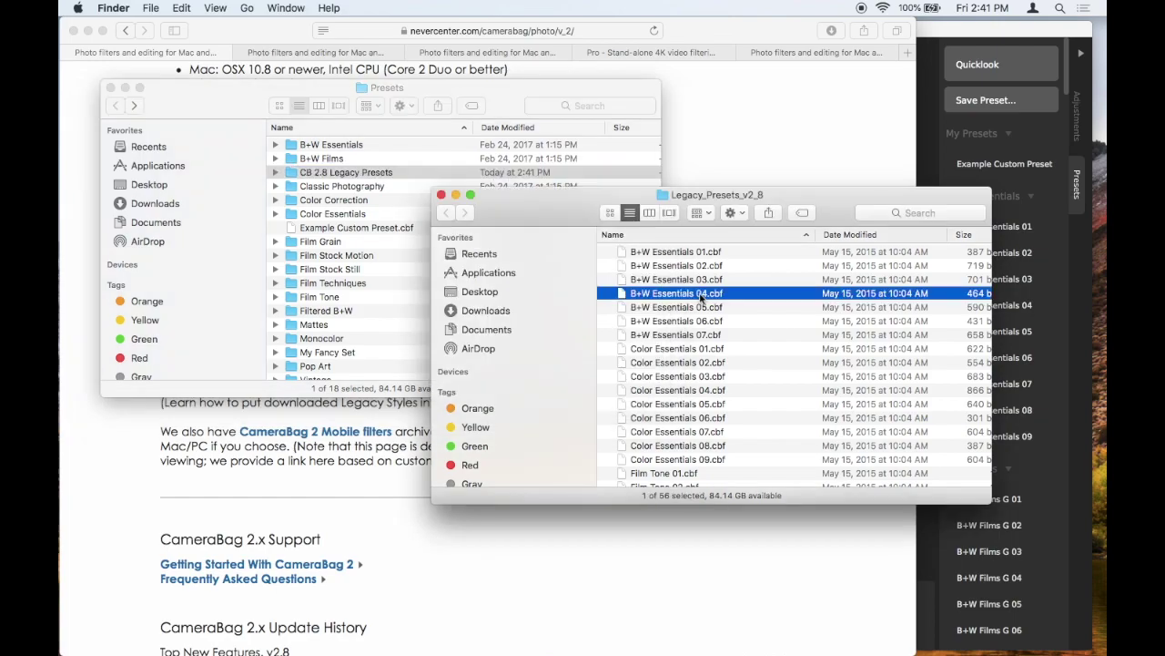
{"action": "left_click", "coordinate": [632, 242]}
{"action": "key", "text": "super+a"}
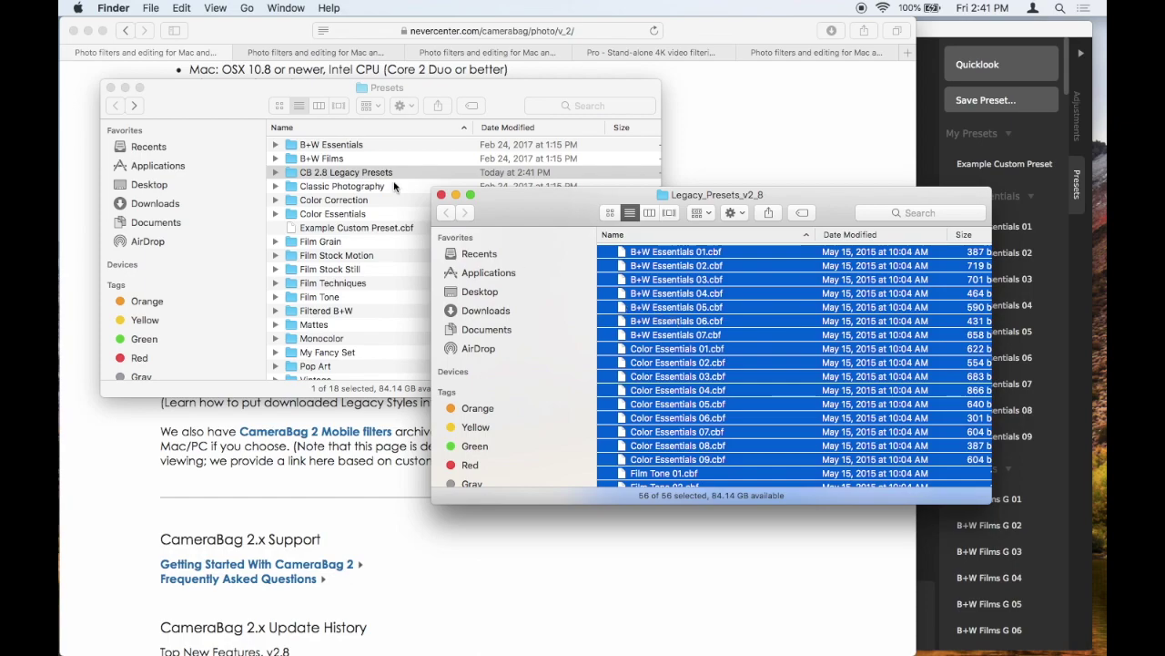
{"action": "left_click_drag", "start_coordinate": [642, 278], "coordinate": [323, 176]}
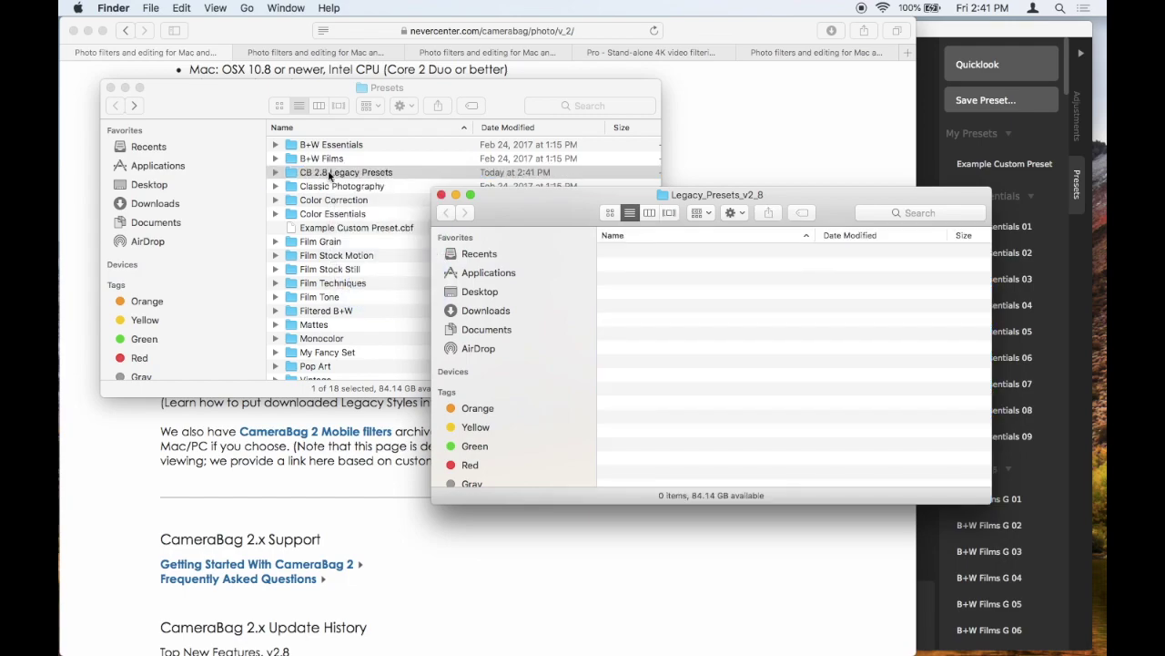
{"action": "left_click", "coordinate": [440, 195]}
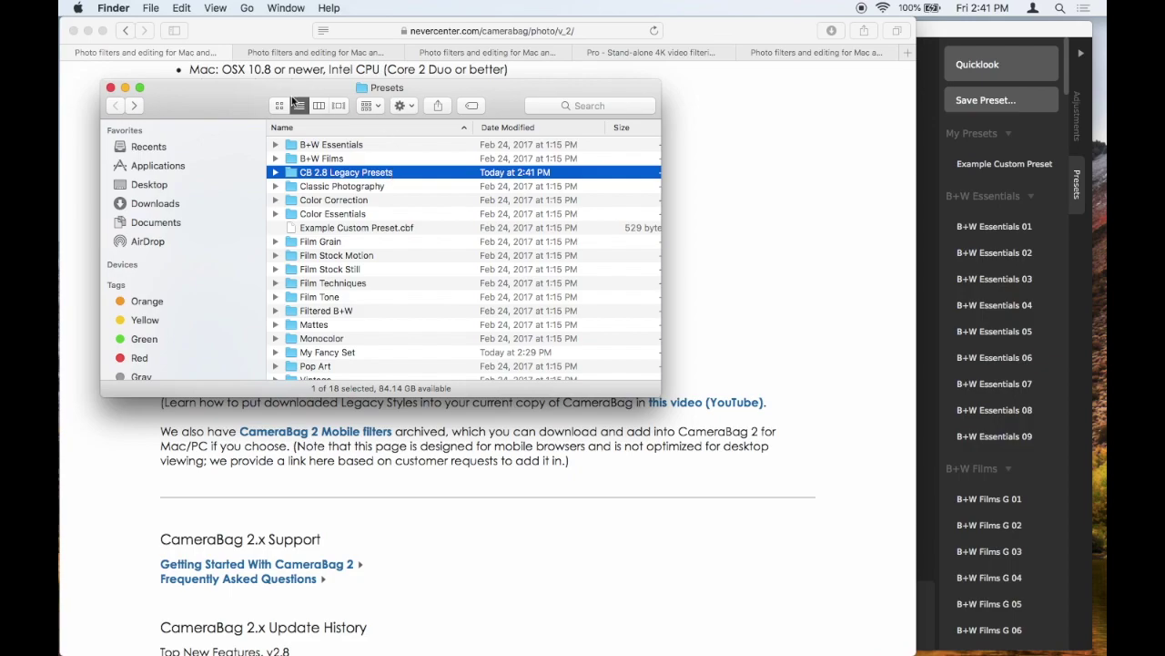
{"action": "left_click_drag", "start_coordinate": [259, 100], "coordinate": [301, 146]}
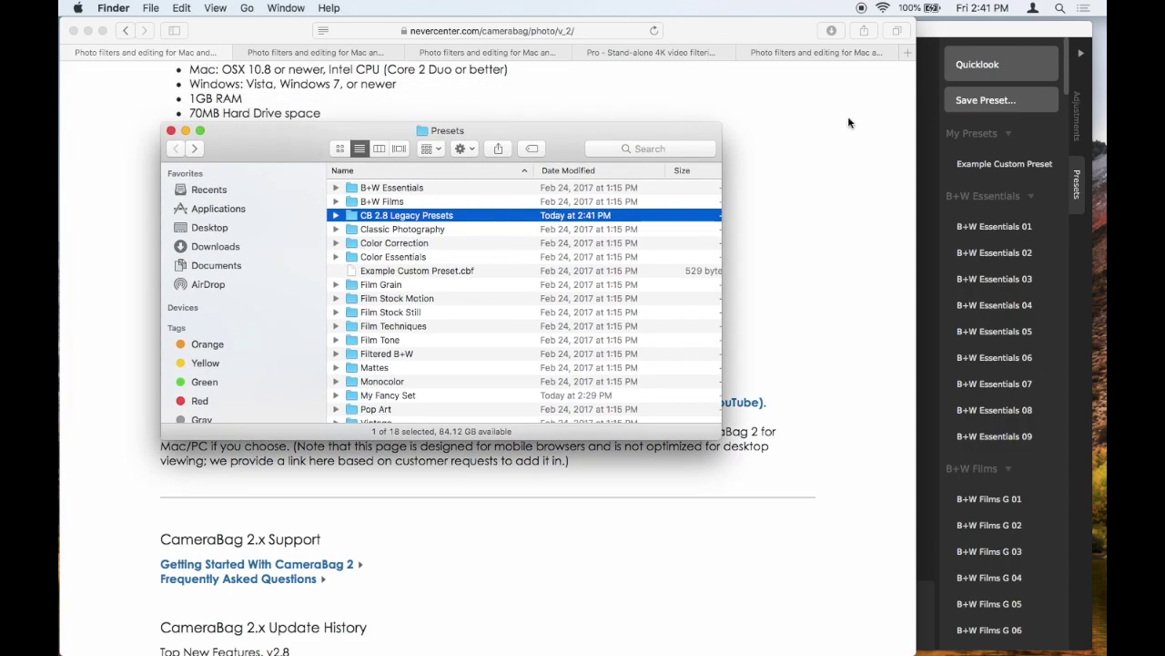
- Bring CameraBag Pro forward and quit it from the app menu
{"action": "left_click", "coordinate": [927, 100]}
{"action": "scroll", "coordinate": [957, 196], "scroll_direction": "down", "scroll_amount": 10}
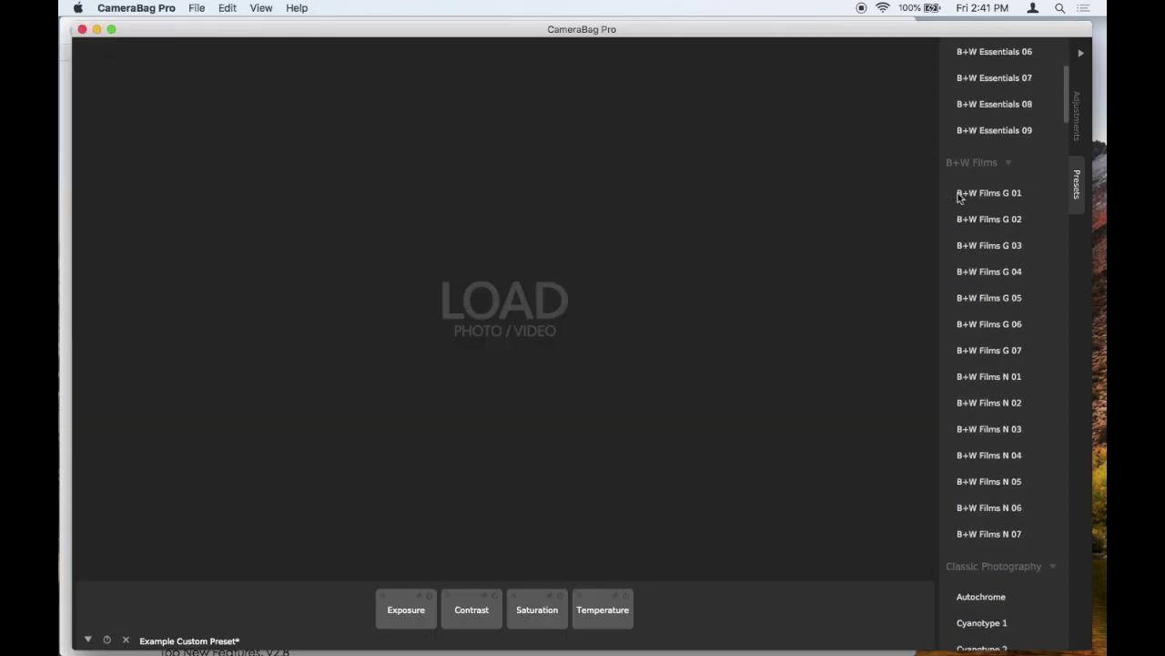
{"action": "scroll", "coordinate": [958, 197], "scroll_direction": "down", "scroll_amount": 5}
{"action": "scroll", "coordinate": [958, 197], "scroll_direction": "up", "scroll_amount": 15}
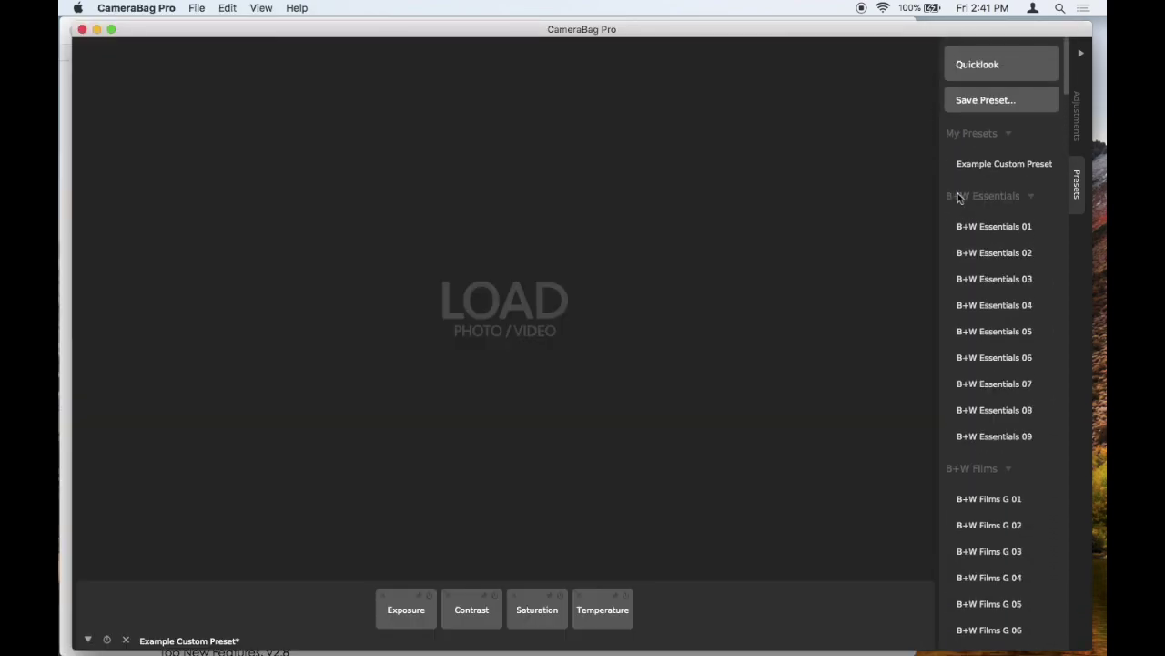
{"action": "left_click", "coordinate": [193, 7]}
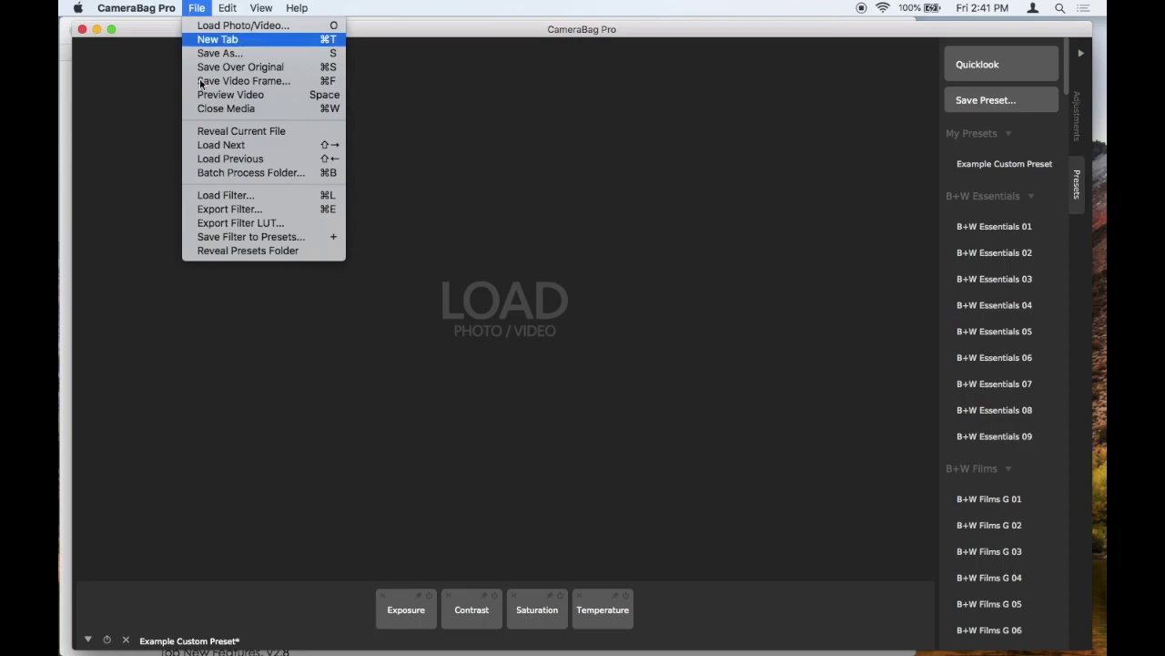
{"action": "mouse_move", "coordinate": [146, 7]}
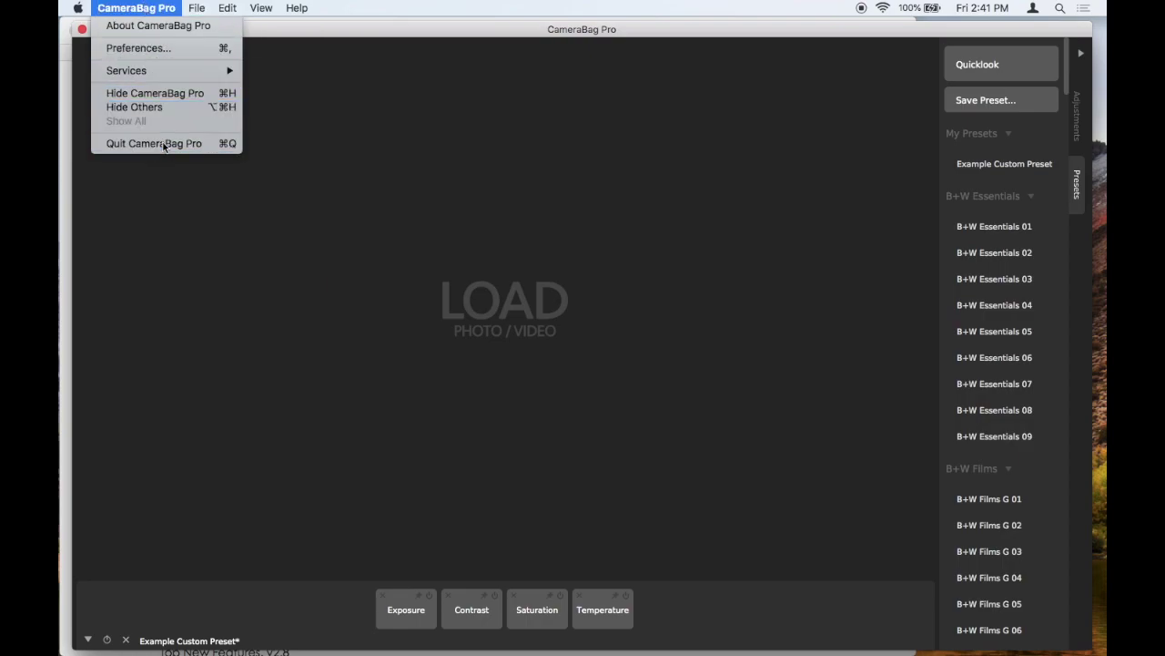
{"action": "left_click", "coordinate": [161, 143]}
- Relaunch CameraBag Pro from the Dock, dismiss the splash, and scroll to the CB 2.8 Legacy Presets group
{"action": "mouse_move", "coordinate": [484, 648]}
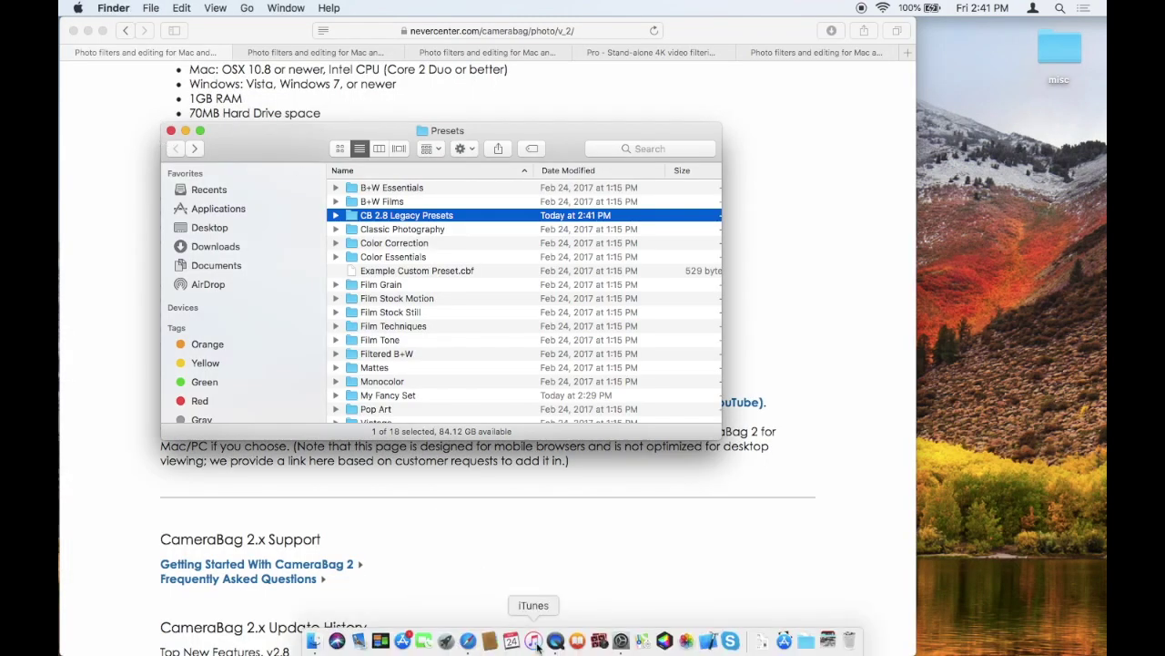
{"action": "left_click", "coordinate": [665, 642]}
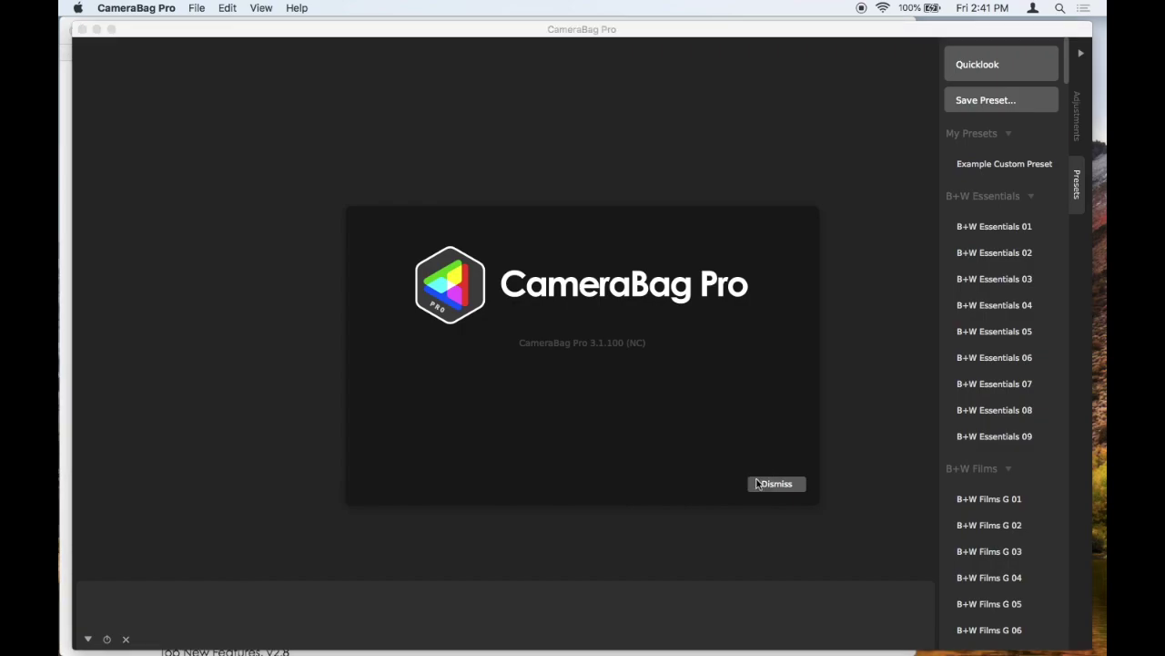
{"action": "left_click", "coordinate": [774, 483]}
{"action": "scroll", "coordinate": [967, 309], "scroll_direction": "down", "scroll_amount": 10}
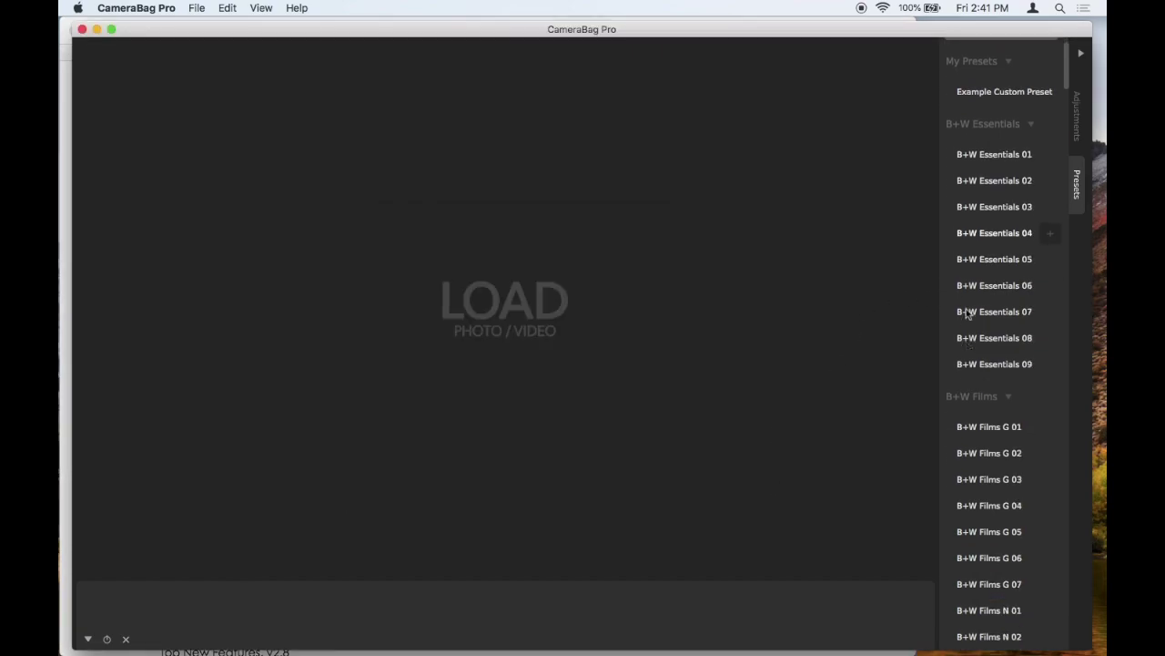
{"action": "scroll", "coordinate": [967, 314], "scroll_direction": "down", "scroll_amount": 1}
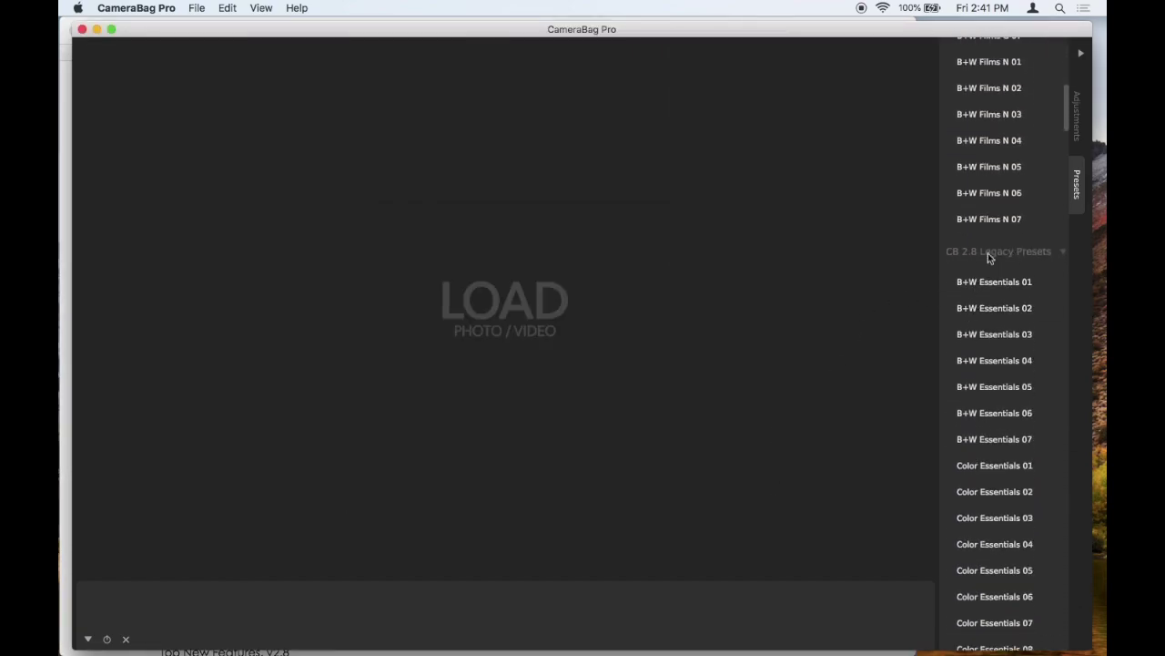
{"action": "scroll", "coordinate": [996, 301], "scroll_direction": "down", "scroll_amount": 14}
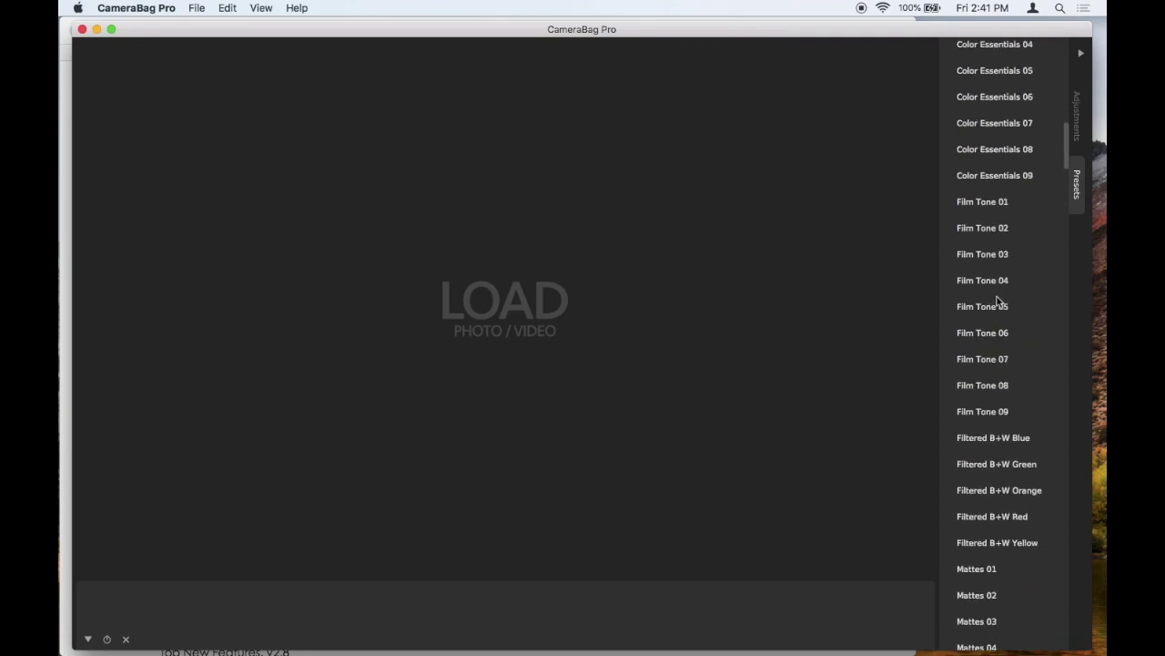
{"action": "scroll", "coordinate": [996, 302], "scroll_direction": "down", "scroll_amount": 8}
{"action": "scroll", "coordinate": [996, 302], "scroll_direction": "up", "scroll_amount": 20}
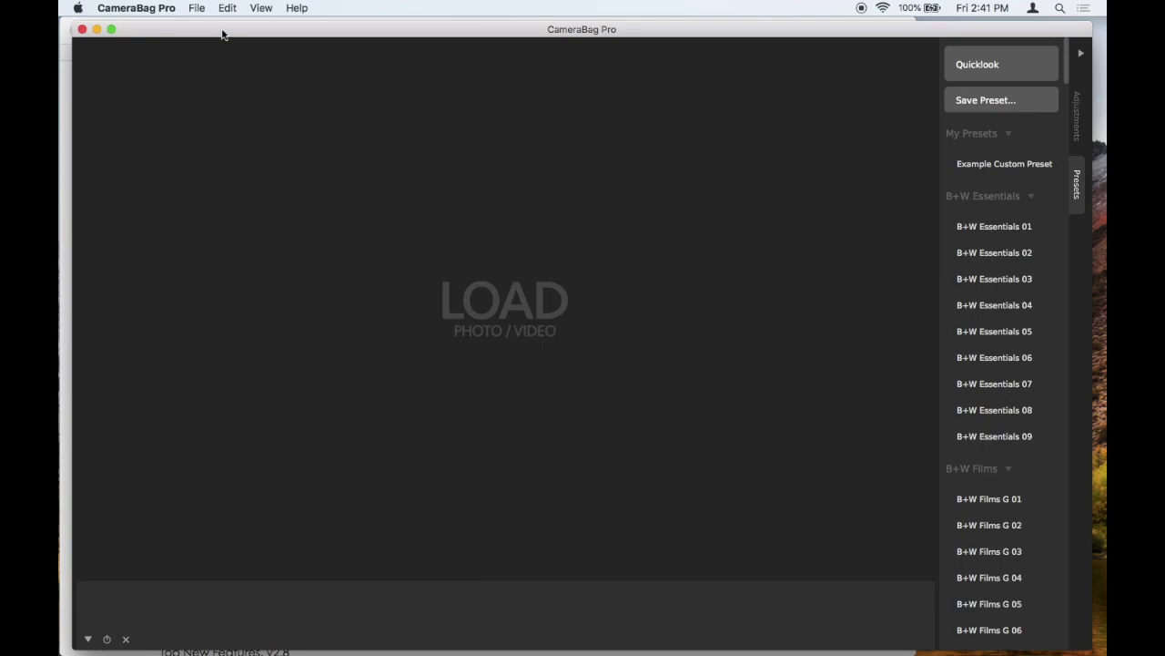
- Reveal the Presets folder in Finder and delete the CB 2.8 Legacy Presets folder
{"action": "left_click", "coordinate": [188, 8]}
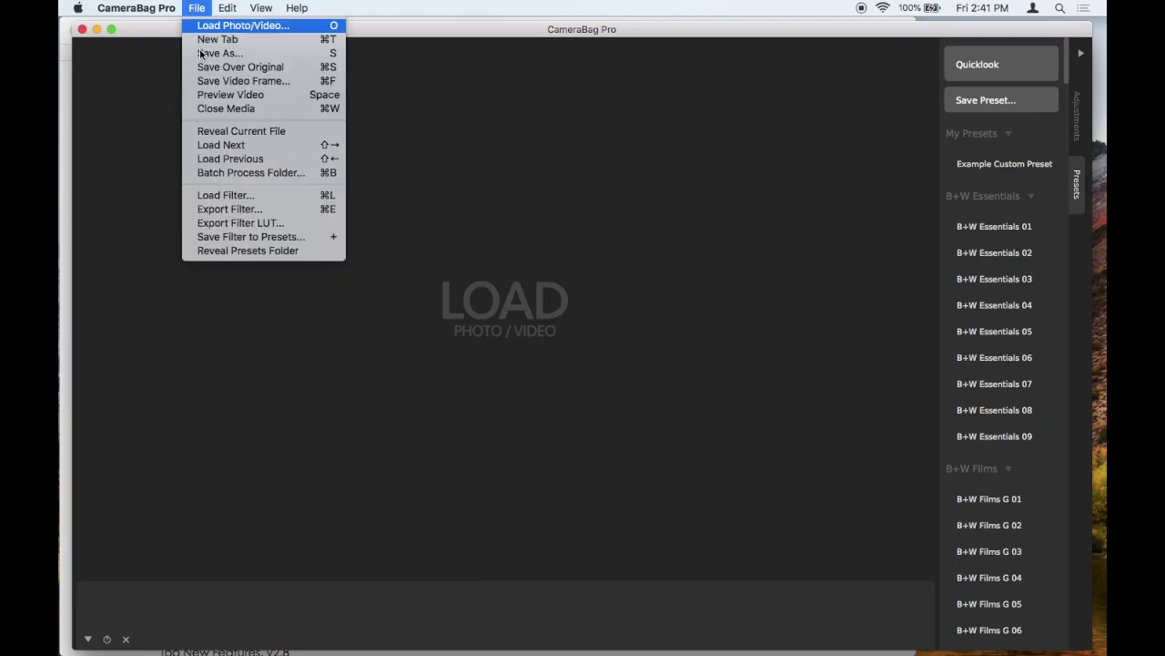
{"action": "left_click", "coordinate": [332, 254]}
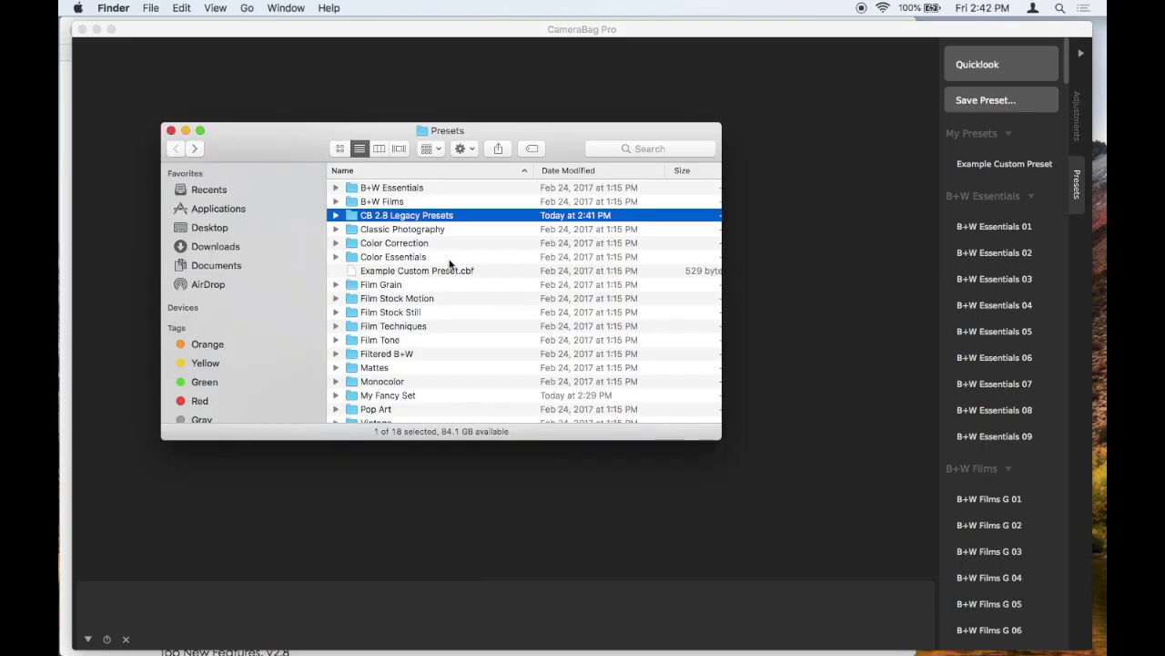
{"action": "key", "text": "super+BackSpace"}
- Quit and relaunch CameraBag Pro, check its presets list, then bring Safari forward
{"action": "left_click", "coordinate": [311, 90]}
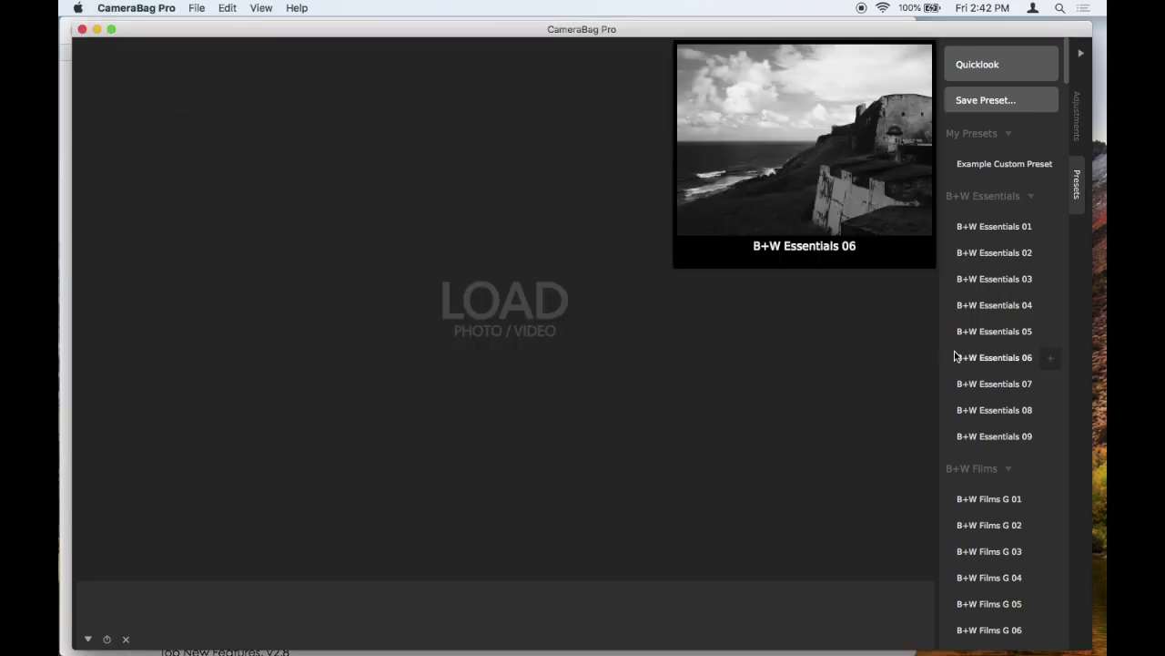
{"action": "scroll", "coordinate": [954, 355], "scroll_direction": "down", "scroll_amount": 10}
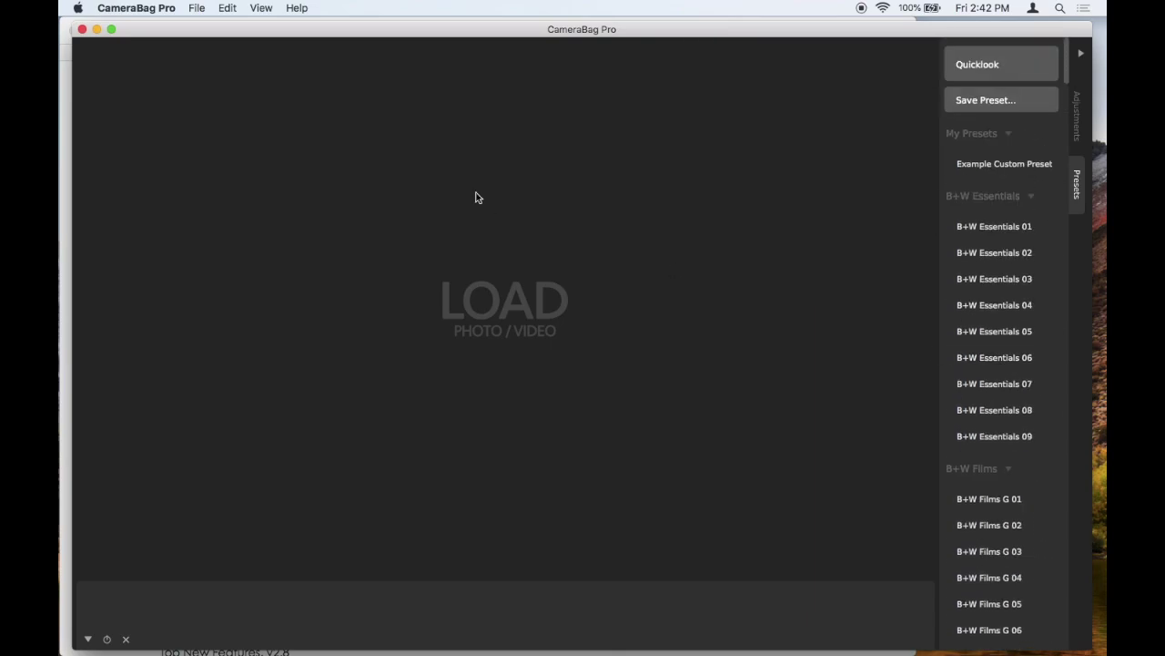
{"action": "left_click", "coordinate": [192, 9]}
{"action": "mouse_move", "coordinate": [137, 8]}
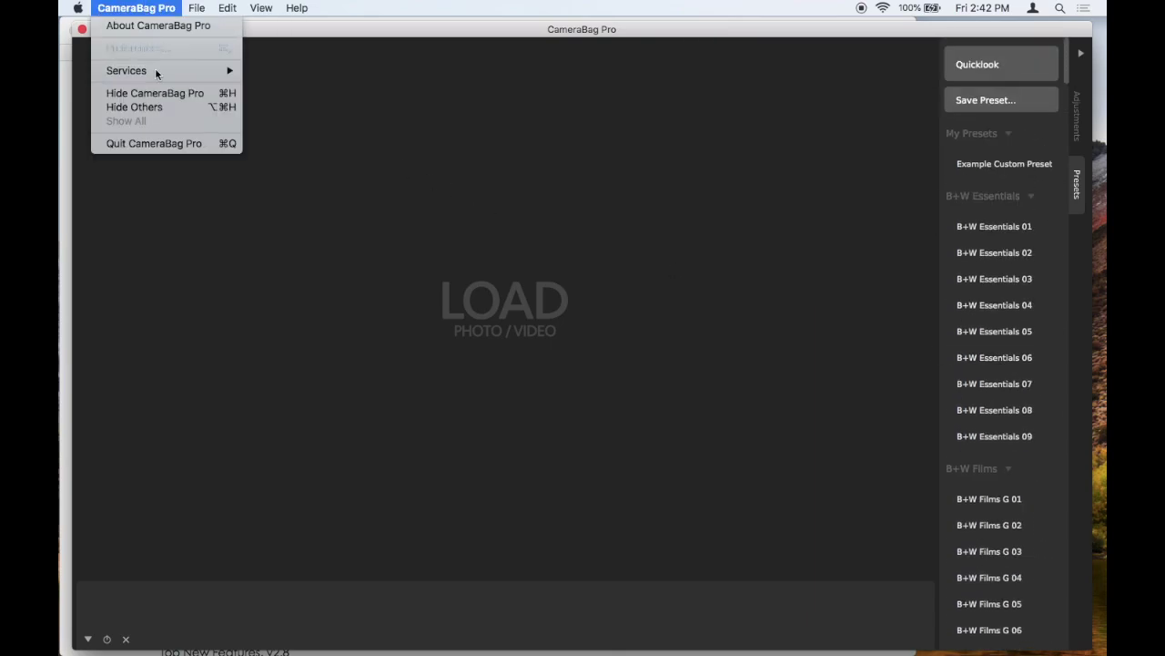
{"action": "left_click", "coordinate": [169, 143]}
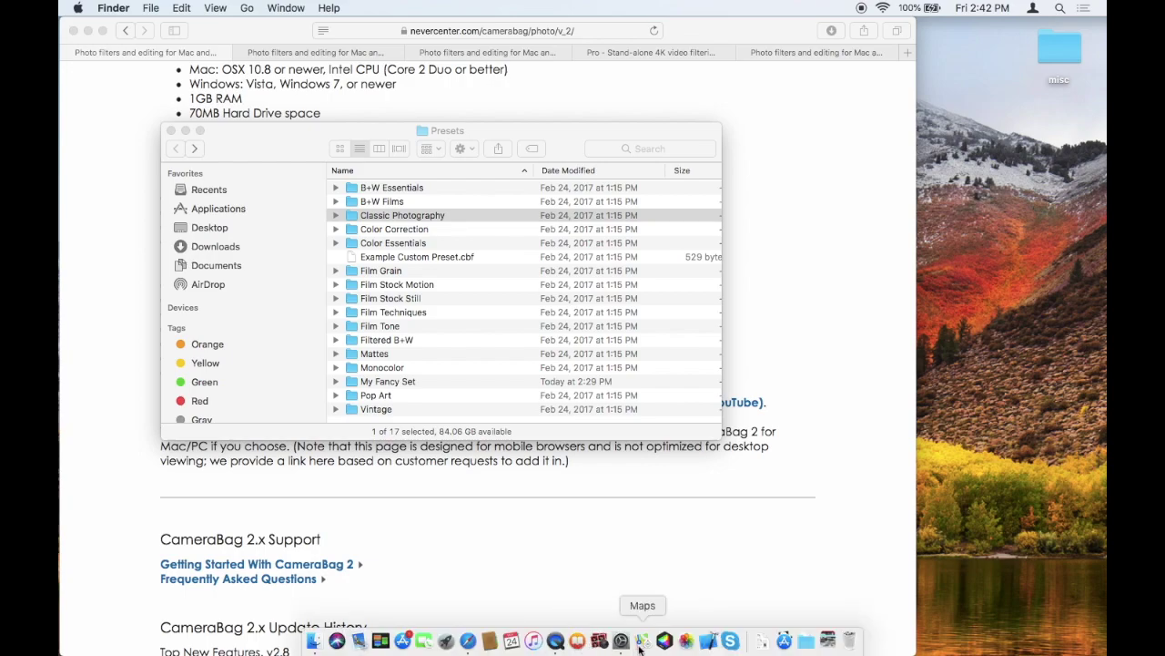
{"action": "left_click", "coordinate": [664, 641]}
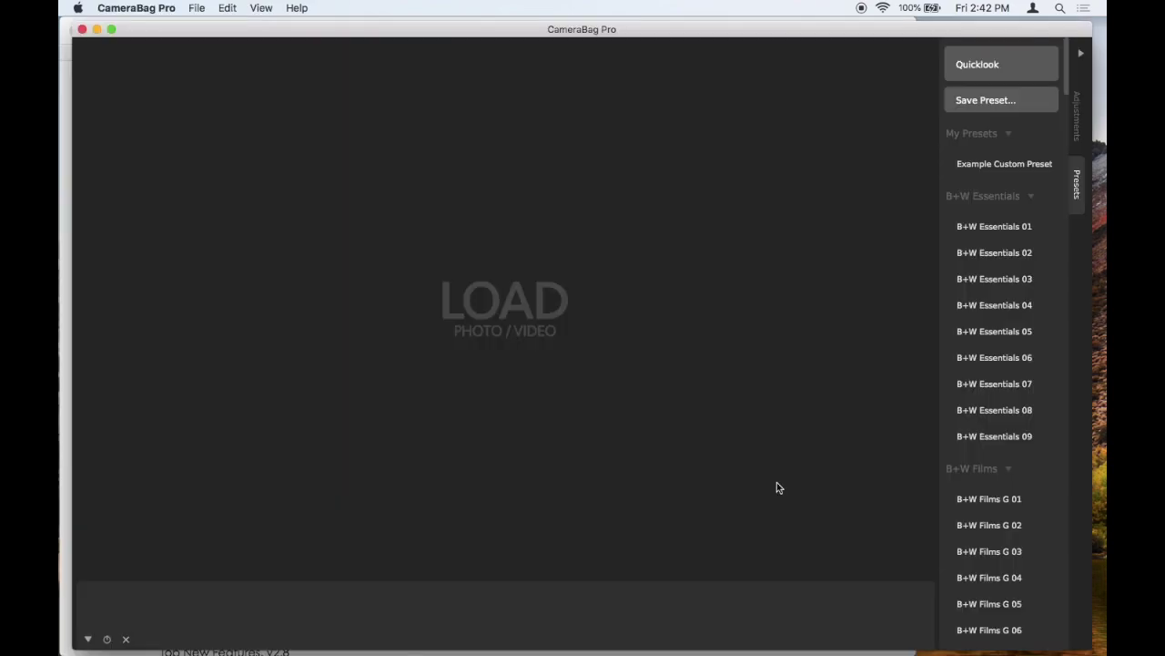
{"action": "scroll", "coordinate": [1001, 351], "scroll_direction": "down", "scroll_amount": 15}
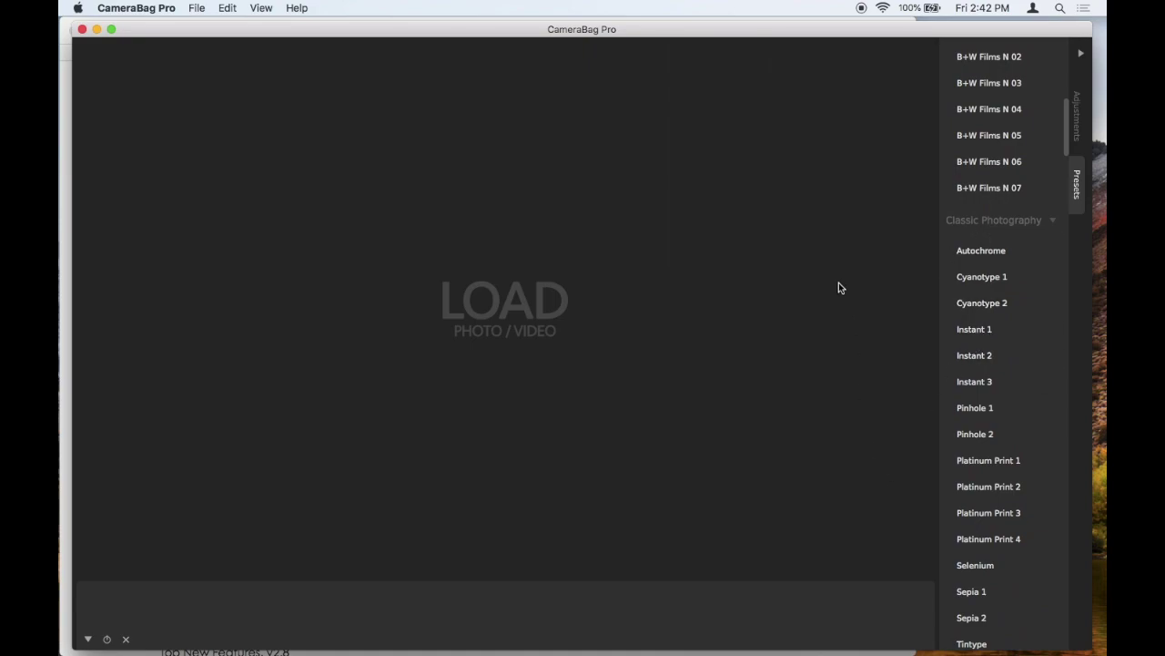
{"action": "scroll", "coordinate": [970, 202], "scroll_direction": "up", "scroll_amount": 15}
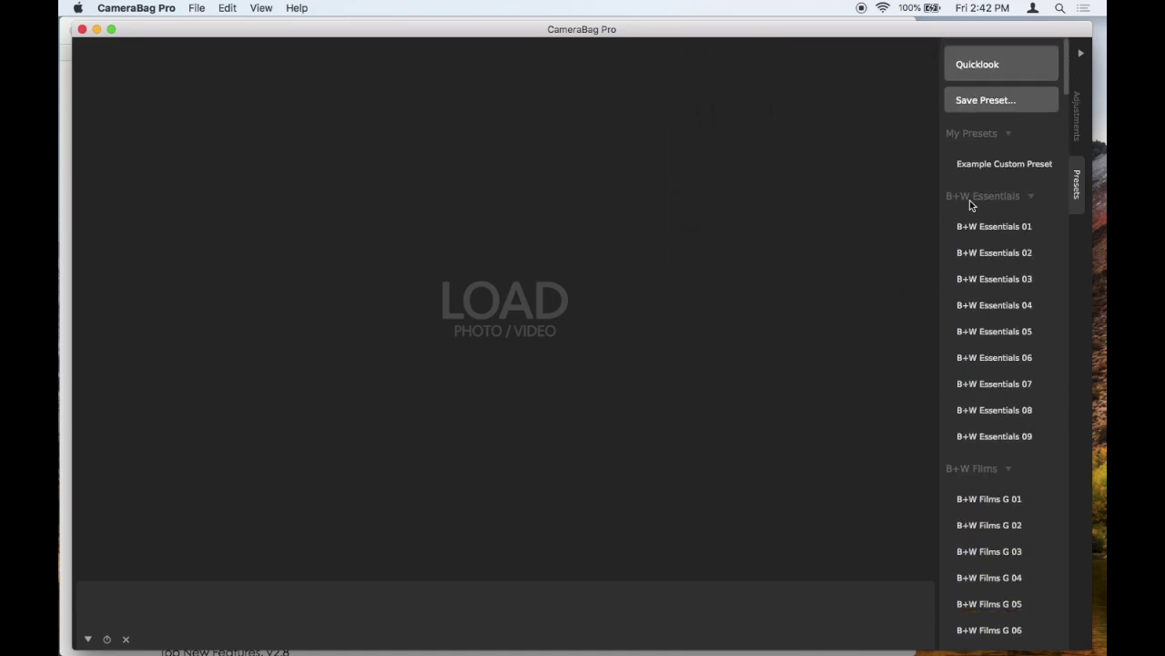
{"action": "left_click", "coordinate": [65, 123]}
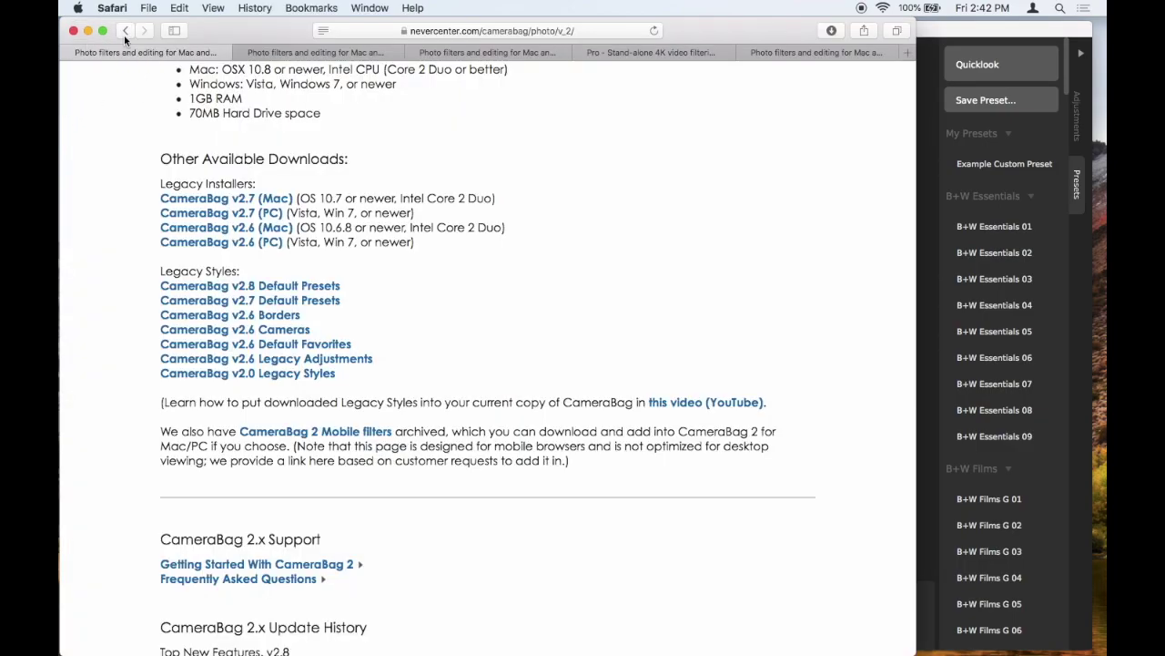
- Go back to the support page's Other Downloads section, then return to CameraBag Pro's File menu
{"action": "left_click", "coordinate": [124, 34]}
{"action": "scroll", "coordinate": [444, 129], "scroll_direction": "up", "scroll_amount": 10}
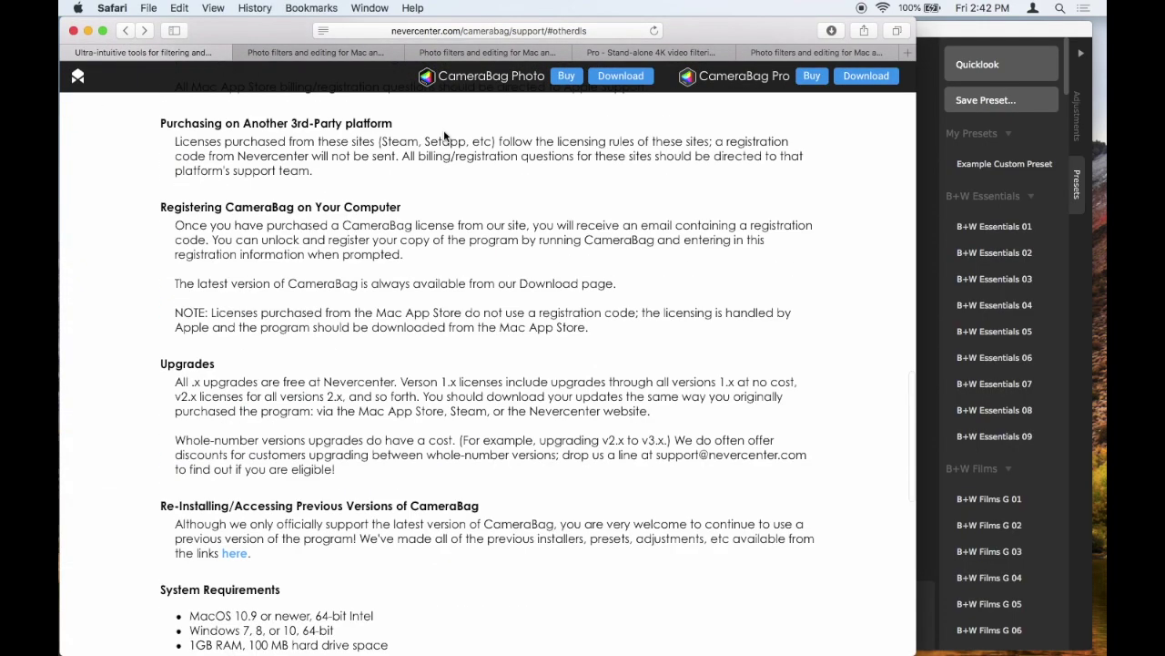
{"action": "scroll", "coordinate": [443, 129], "scroll_direction": "up", "scroll_amount": 10}
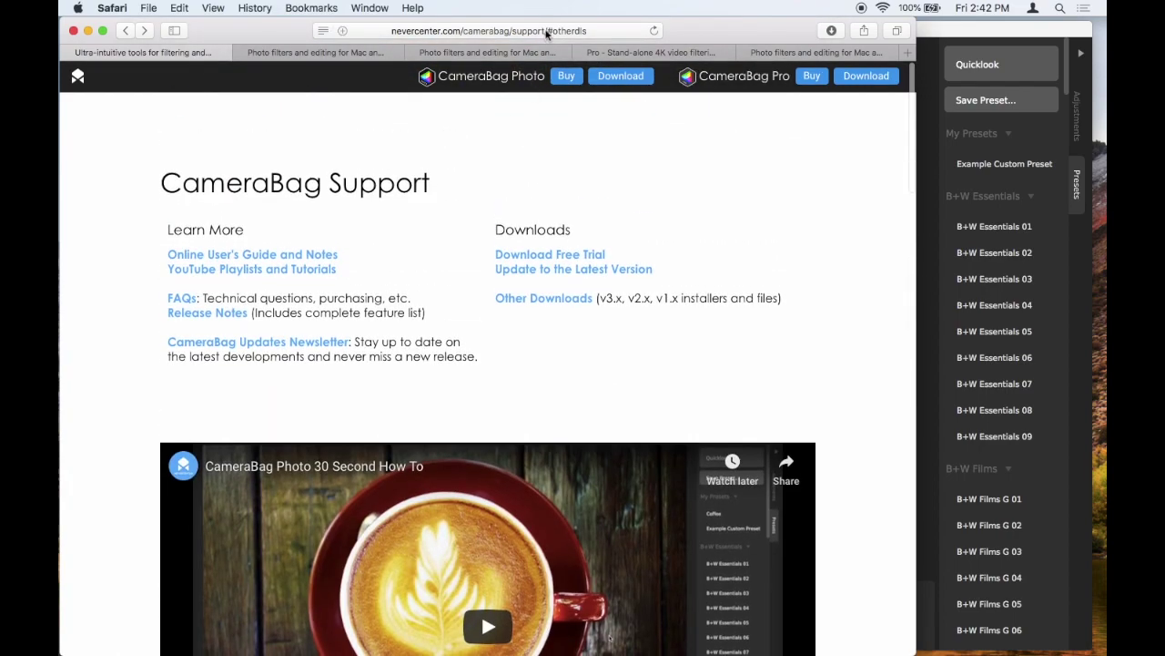
{"action": "left_click", "coordinate": [538, 301]}
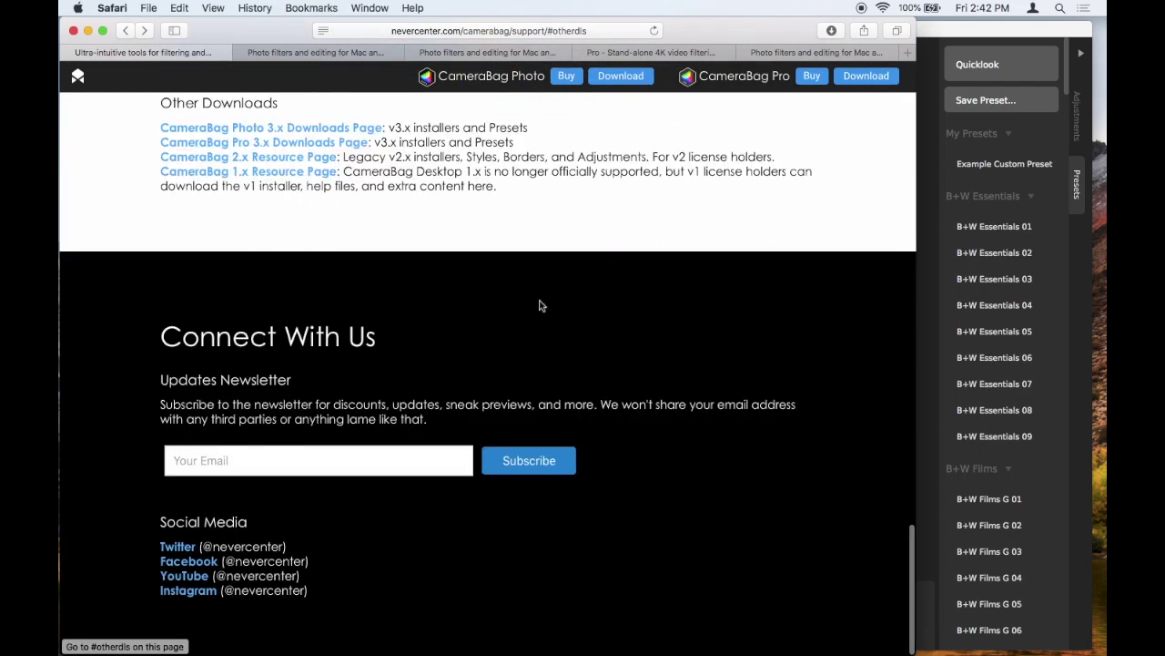
{"action": "scroll", "coordinate": [350, 224], "scroll_direction": "up", "scroll_amount": 3}
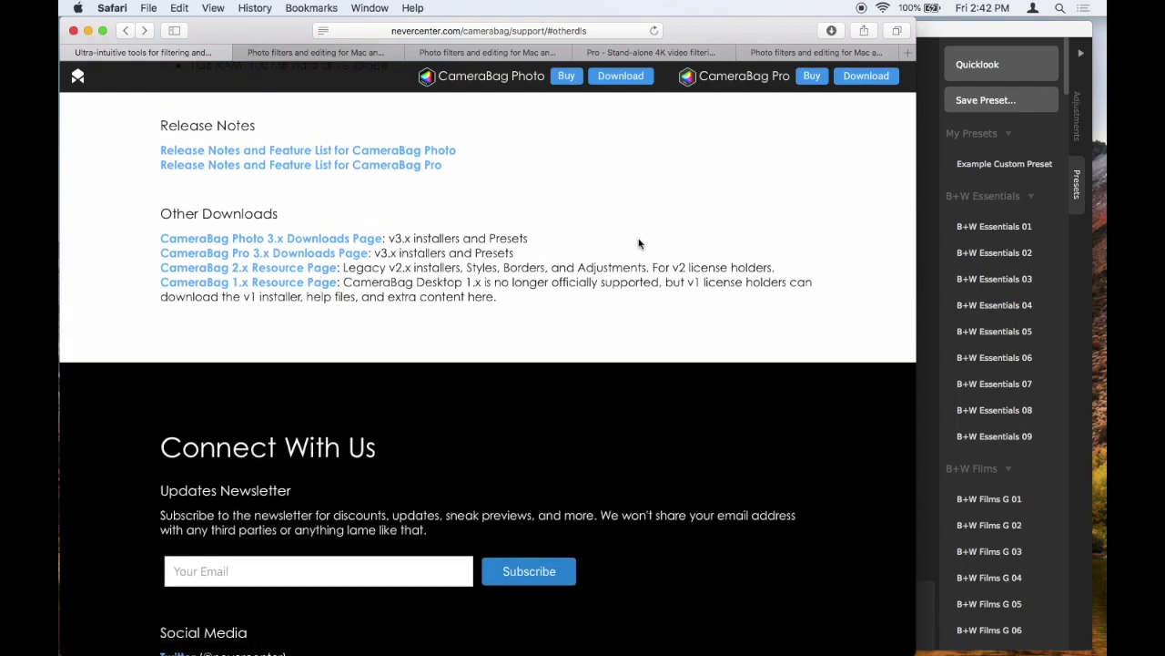
{"action": "left_click", "coordinate": [935, 35]}
{"action": "left_click", "coordinate": [196, 8]}
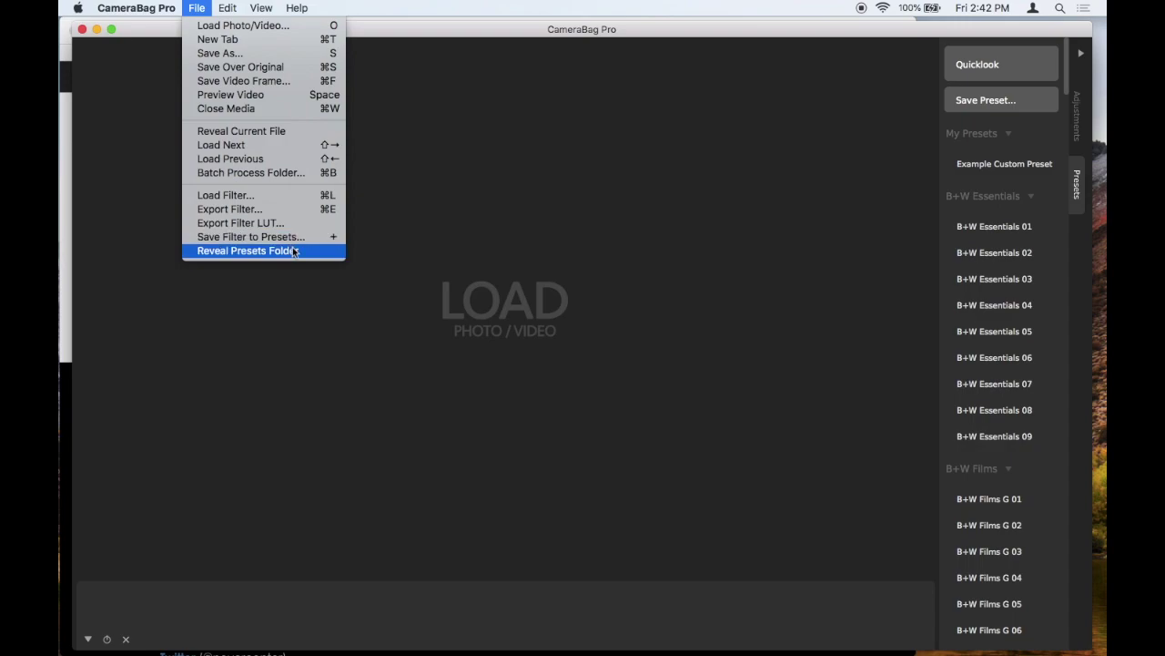
- Reveal the Presets folder and select Example Custom Preset.cbf, confirming the legacy folder is gone
{"action": "left_click", "coordinate": [323, 252]}
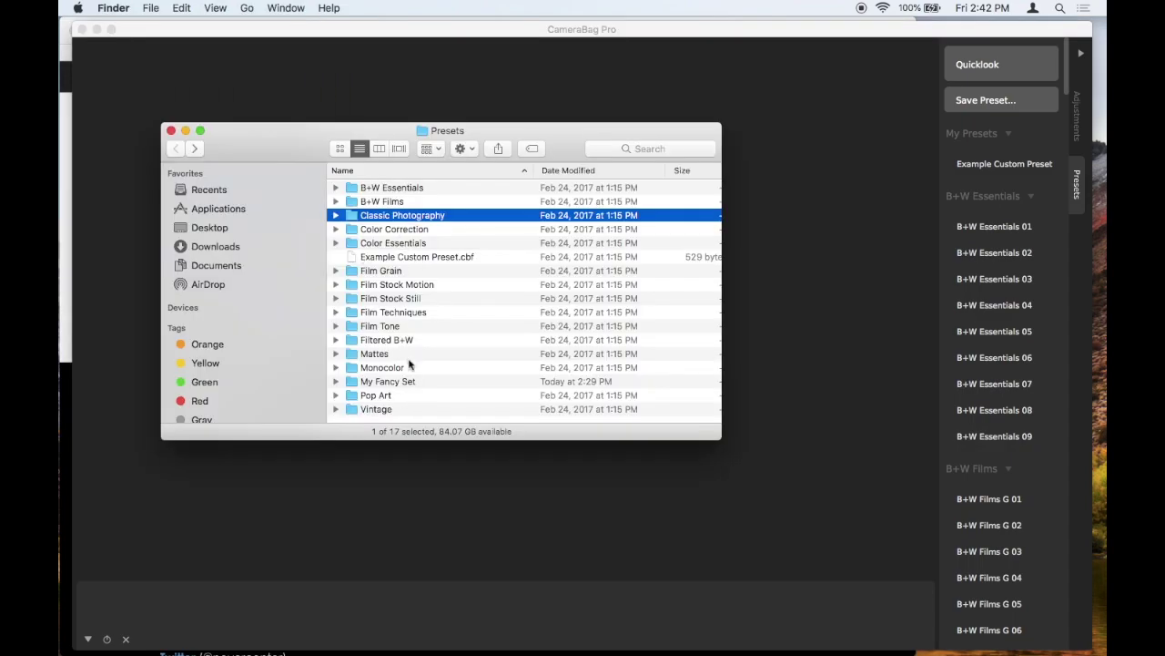
{"action": "left_click", "coordinate": [498, 258]}
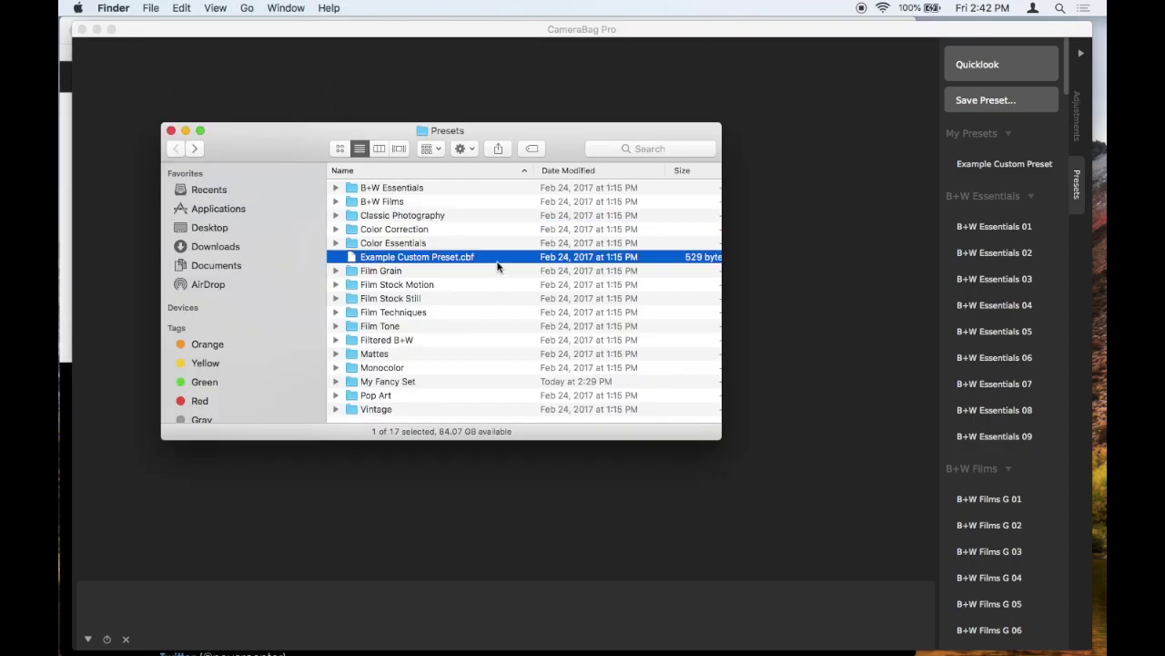